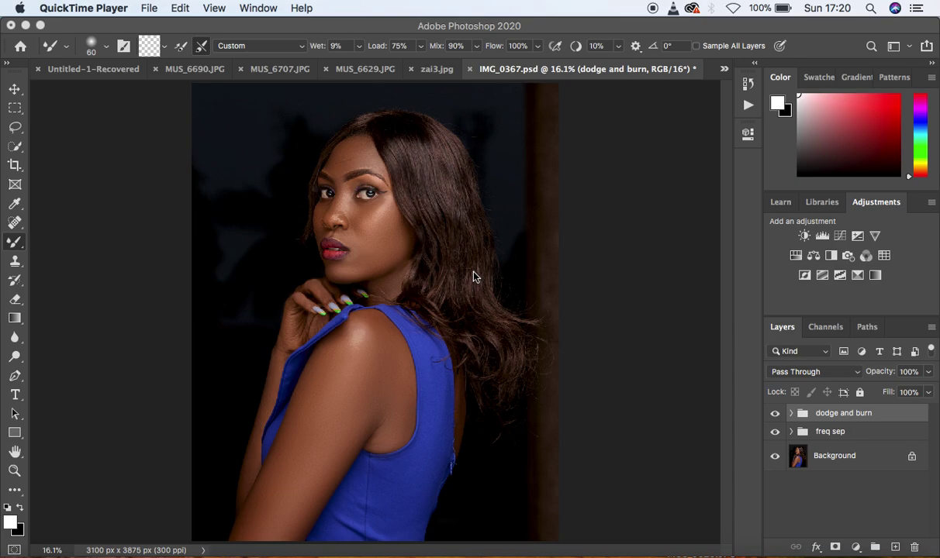
Step: Hide the dodge and burn group, and toggle freq sep off and on to compare, leaving it visible
{"action": "left_click", "coordinate": [774, 413]}
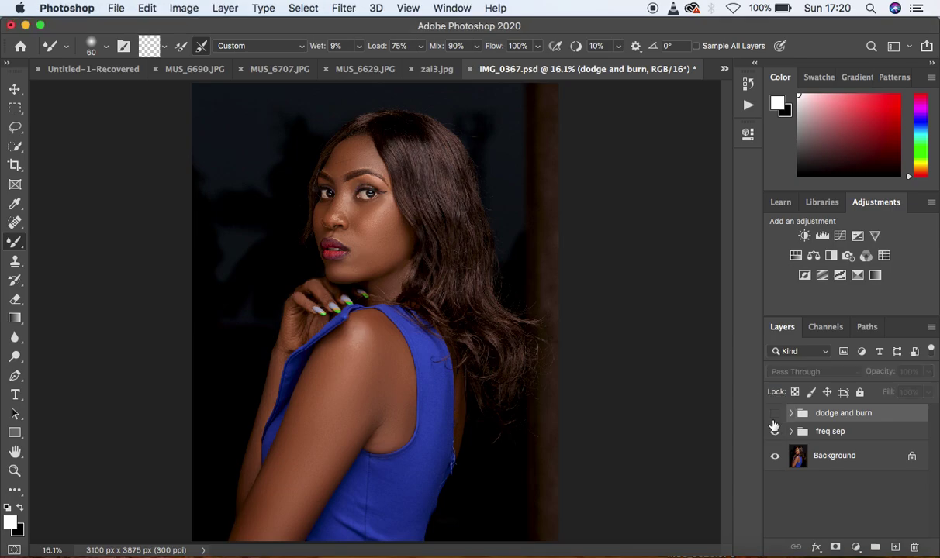
{"action": "left_click", "coordinate": [775, 432]}
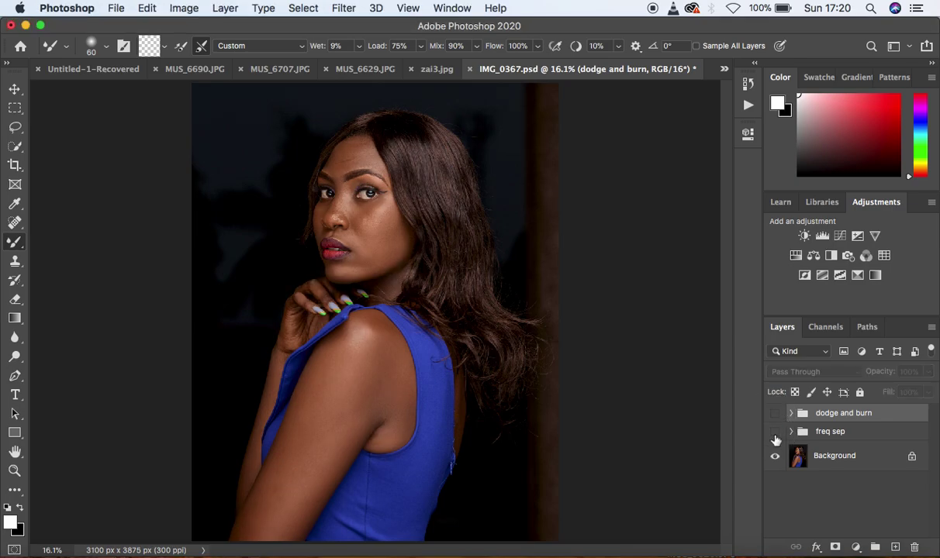
{"action": "left_click", "coordinate": [774, 434]}
{"action": "left_click", "coordinate": [774, 434]}
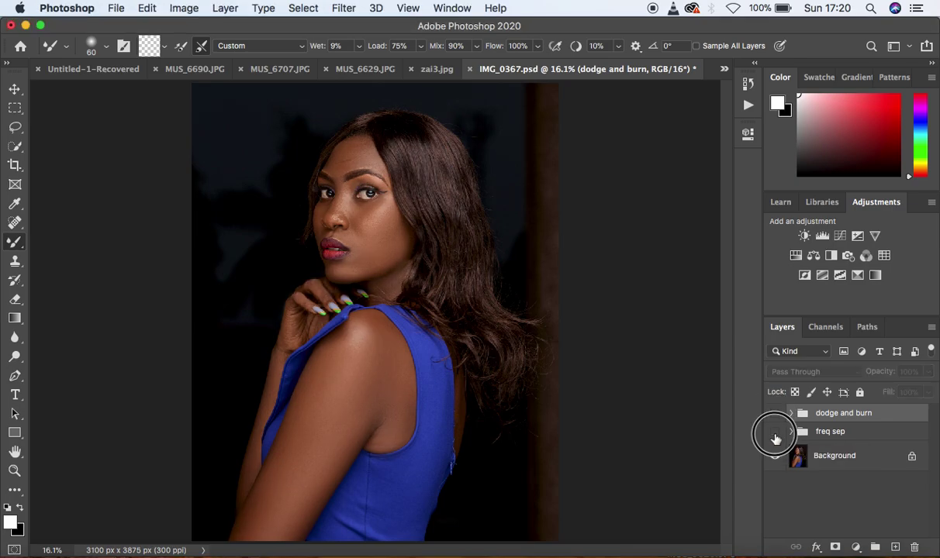
{"action": "left_click", "coordinate": [774, 434]}
{"action": "left_click", "coordinate": [774, 434]}
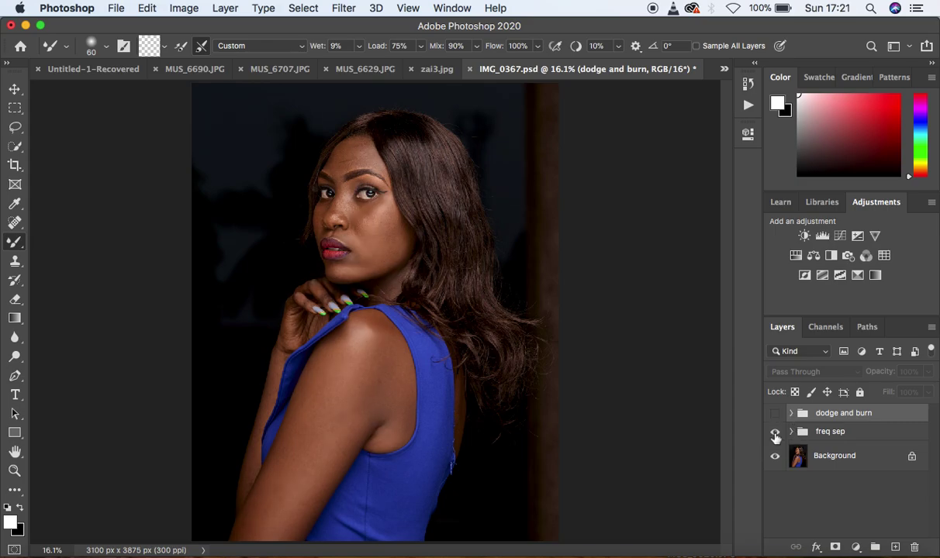
{"action": "left_click", "coordinate": [774, 435]}
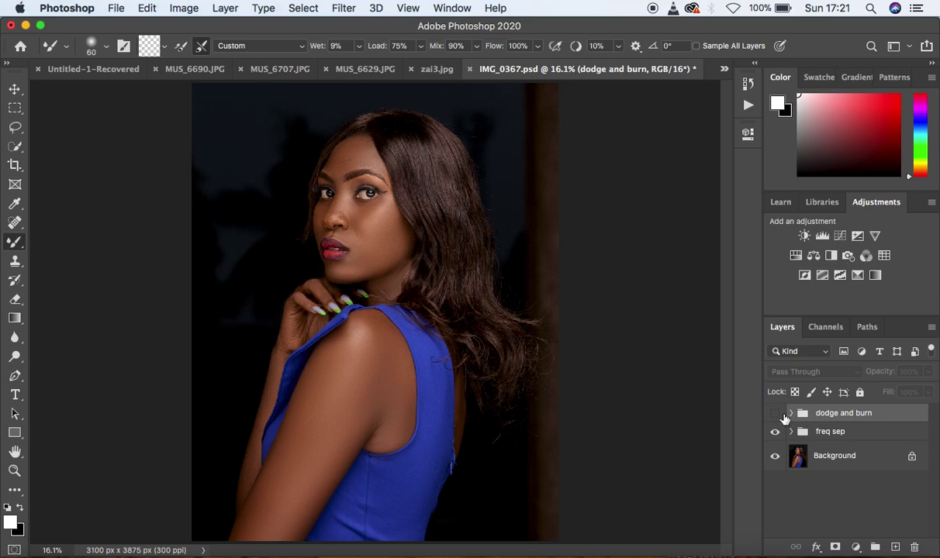
Step: Show dodge and burn again, stamp all visible layers into Layer 2, and duplicate it as Layer 2 copy
{"action": "left_click", "coordinate": [774, 413]}
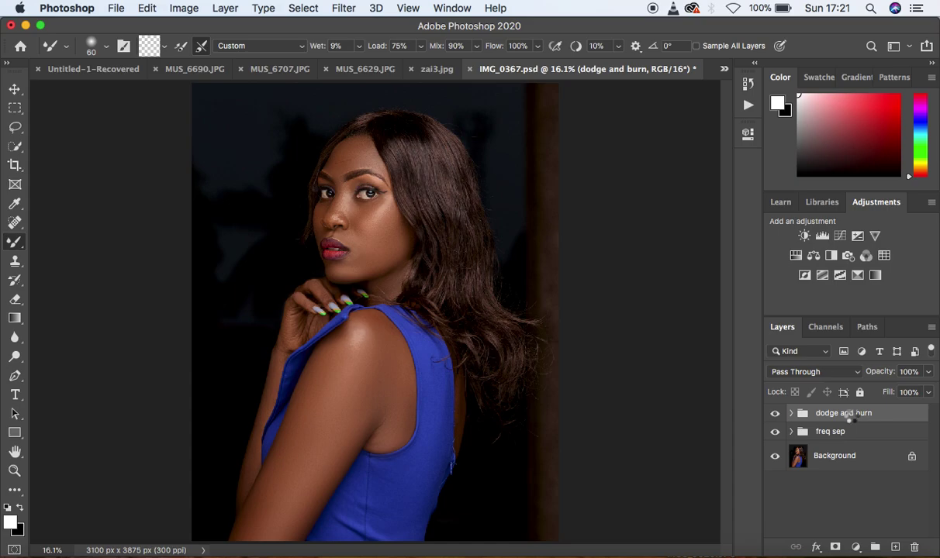
{"action": "key", "text": "super+alt+shift+e"}
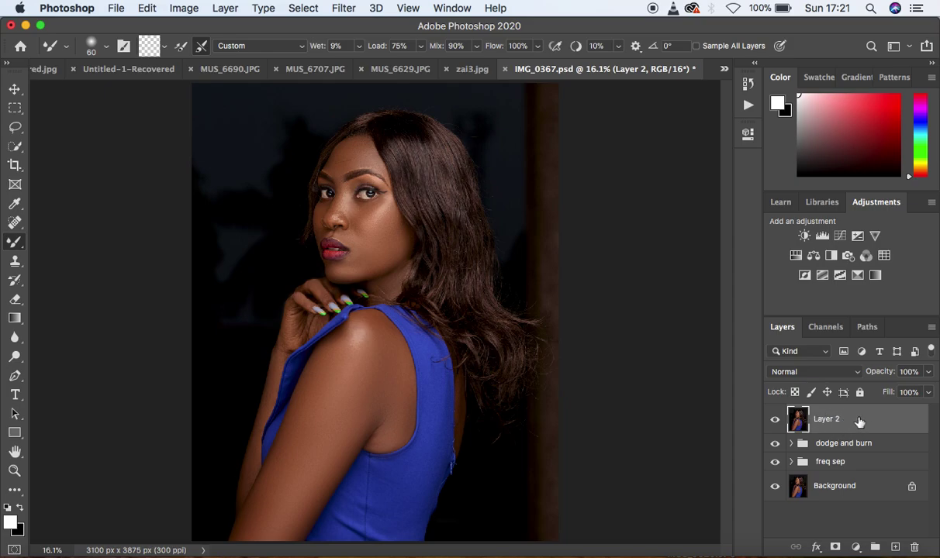
{"action": "key", "text": "super+j"}
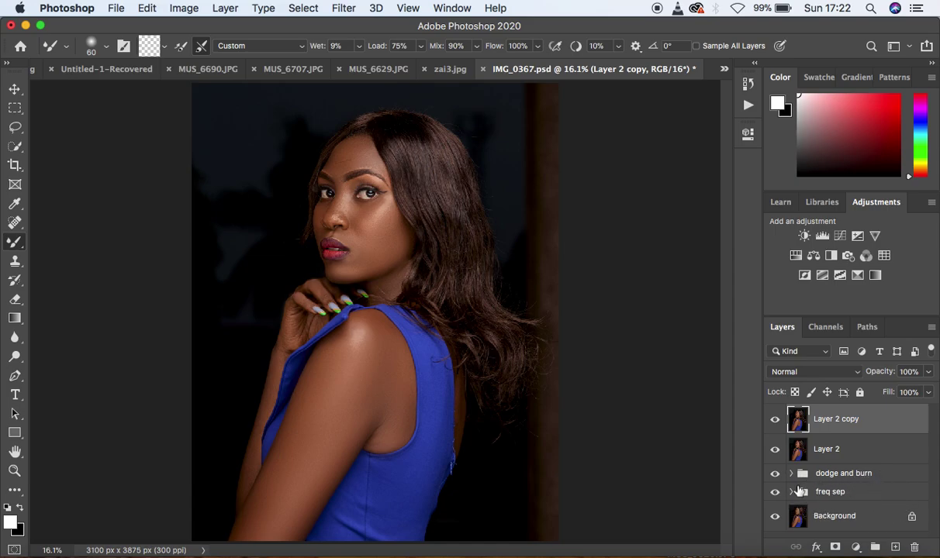
{"action": "left_click", "coordinate": [341, 8]}
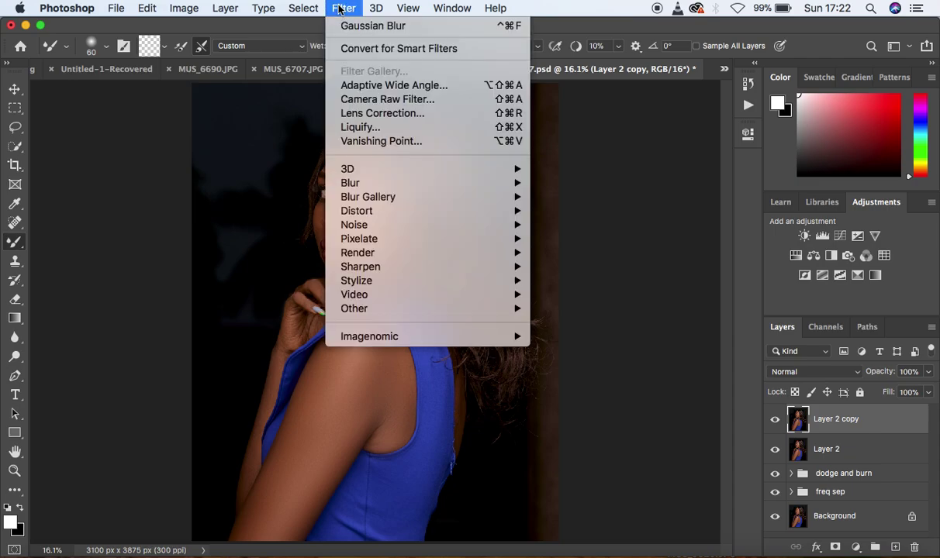
Step: Apply the Camera Raw Filter to Layer 2 copy and scroll down to the Calibration section
{"action": "left_click", "coordinate": [358, 99]}
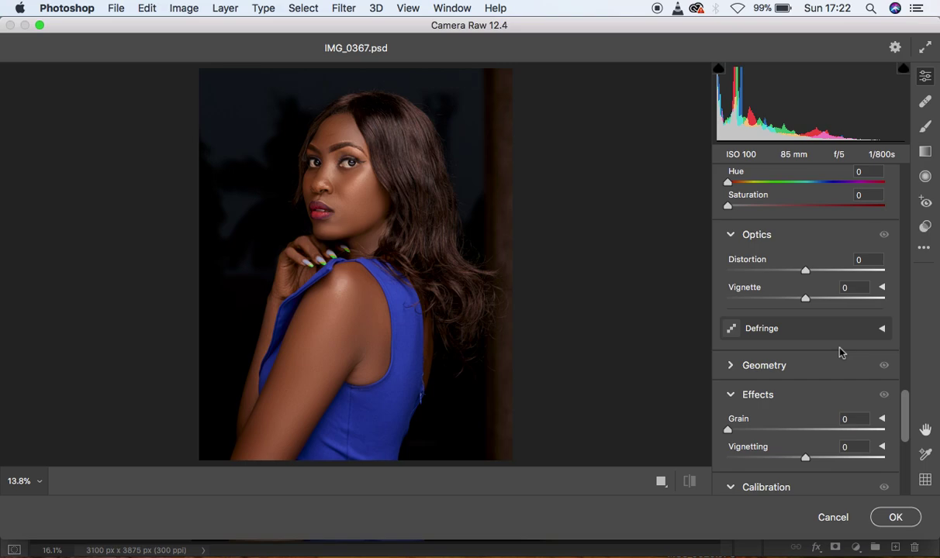
{"action": "scroll", "coordinate": [839, 353], "scroll_direction": "down", "scroll_amount": 3}
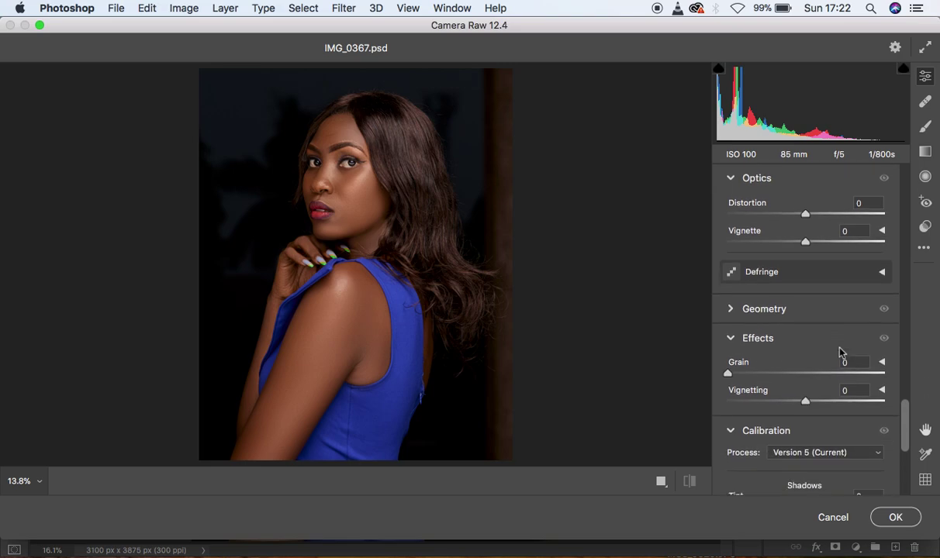
{"action": "scroll", "coordinate": [842, 349], "scroll_direction": "down", "scroll_amount": 10}
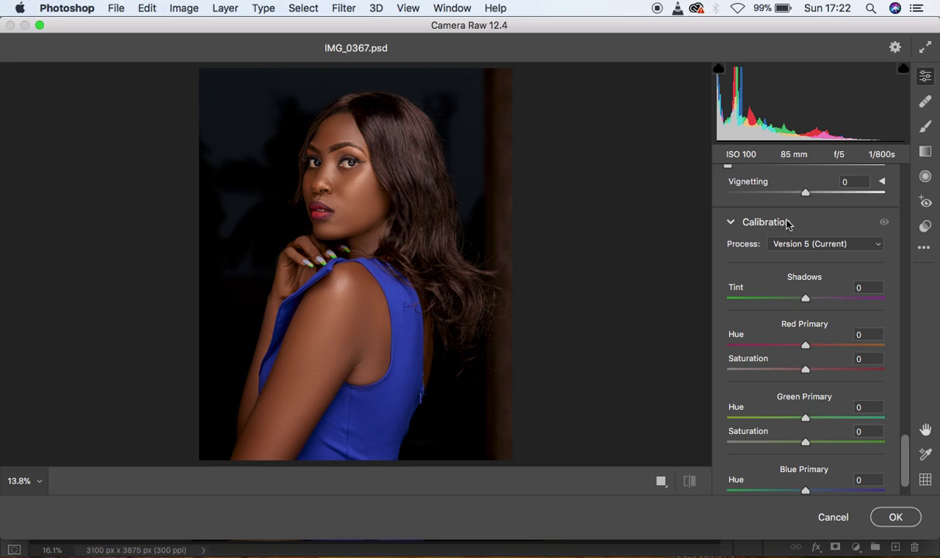
{"action": "scroll", "coordinate": [877, 372], "scroll_direction": "down", "scroll_amount": 2}
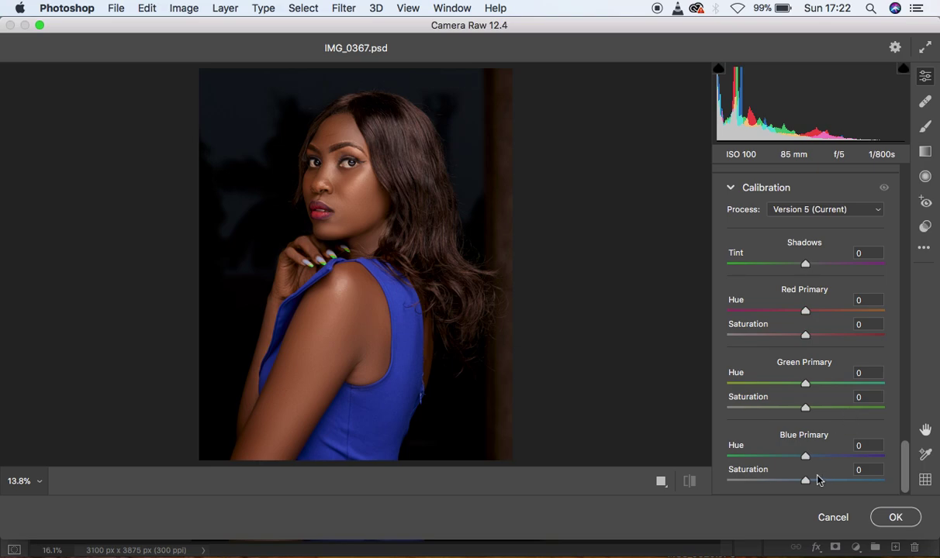
Step: Test Blue Primary Saturation at full desaturation, settle it at -18, and compare before/after
{"action": "left_click_drag", "start_coordinate": [804, 481], "coordinate": [794, 484]}
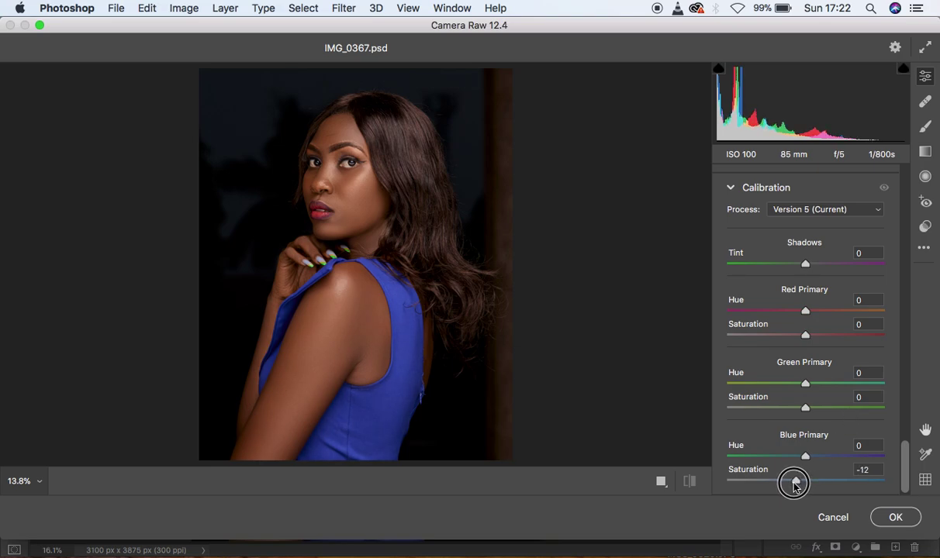
{"action": "left_click_drag", "start_coordinate": [794, 485], "coordinate": [795, 486]}
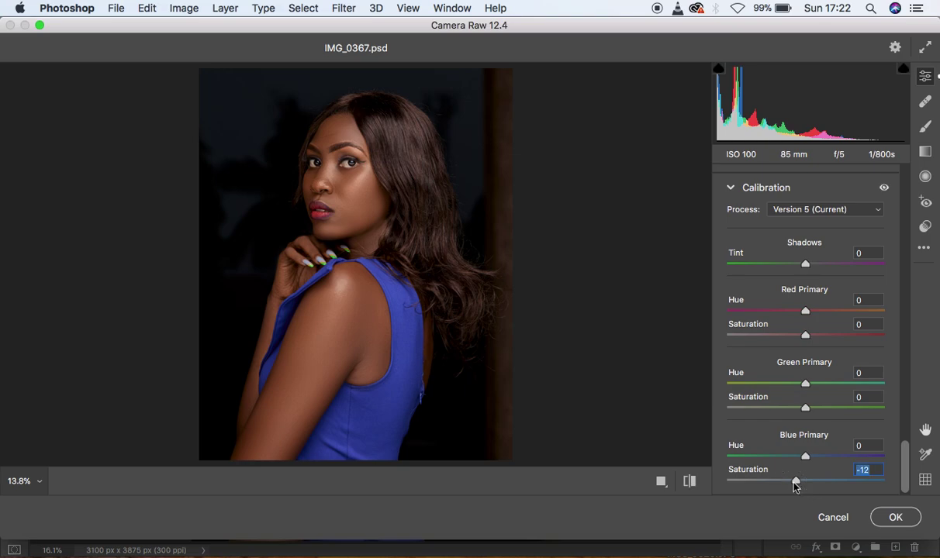
{"action": "left_click_drag", "start_coordinate": [795, 486], "coordinate": [719, 486]}
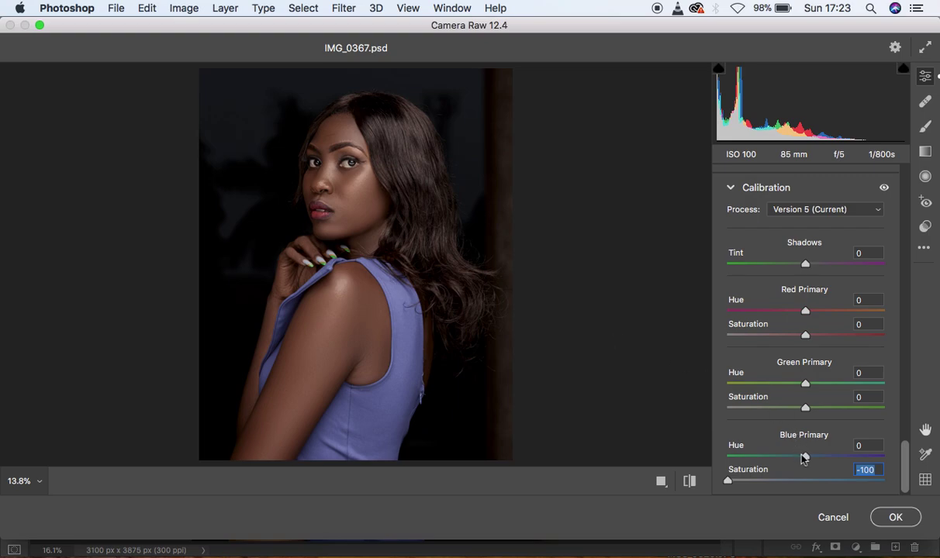
{"action": "left_click_drag", "start_coordinate": [728, 481], "coordinate": [792, 482]}
{"action": "left_click", "coordinate": [688, 482]}
{"action": "left_click", "coordinate": [688, 481]}
{"action": "left_click", "coordinate": [687, 481]}
{"action": "left_click", "coordinate": [688, 481]}
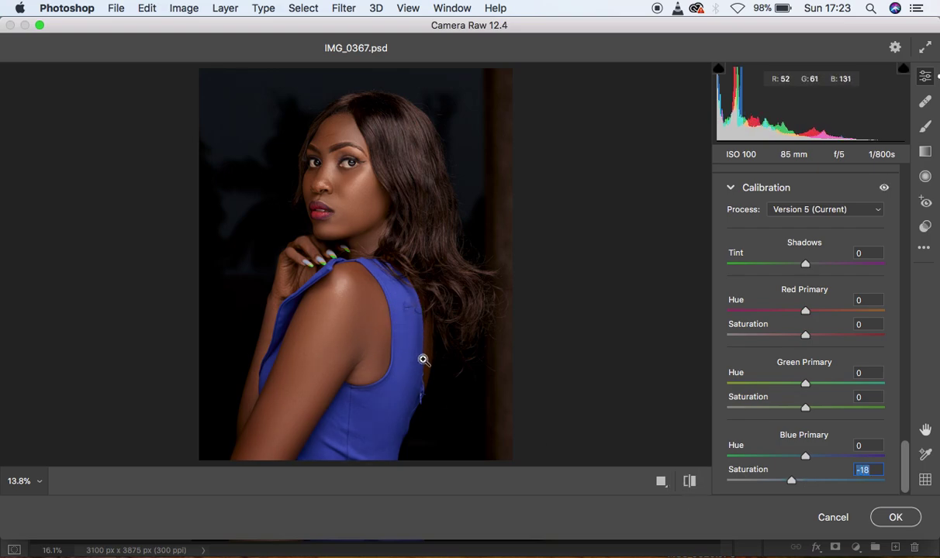
Step: Lower Green Primary Saturation to -11 and Red Primary Saturation to -8, then compare before/after
{"action": "left_click_drag", "start_coordinate": [806, 412], "coordinate": [799, 410]}
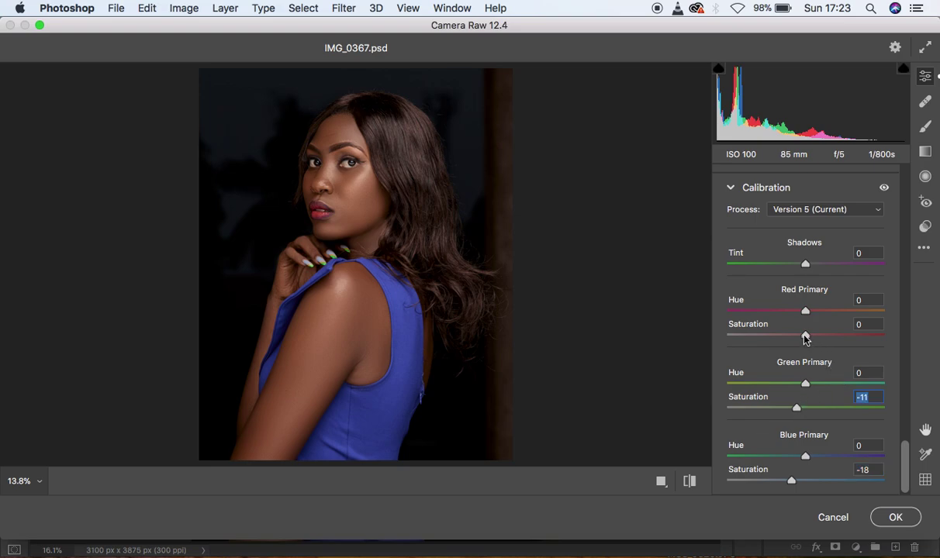
{"action": "left_click_drag", "start_coordinate": [806, 338], "coordinate": [800, 338]}
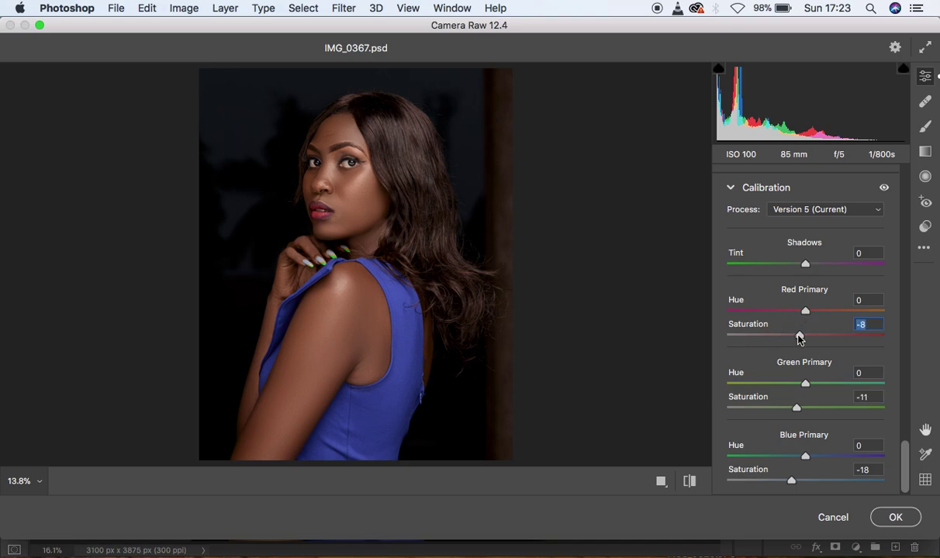
{"action": "left_click", "coordinate": [689, 480]}
{"action": "left_click", "coordinate": [690, 481]}
{"action": "left_click", "coordinate": [689, 481]}
{"action": "left_click", "coordinate": [689, 481]}
Step: Shift the Blue Primary Hue to -4
{"action": "left_click_drag", "start_coordinate": [806, 462], "coordinate": [804, 461]}
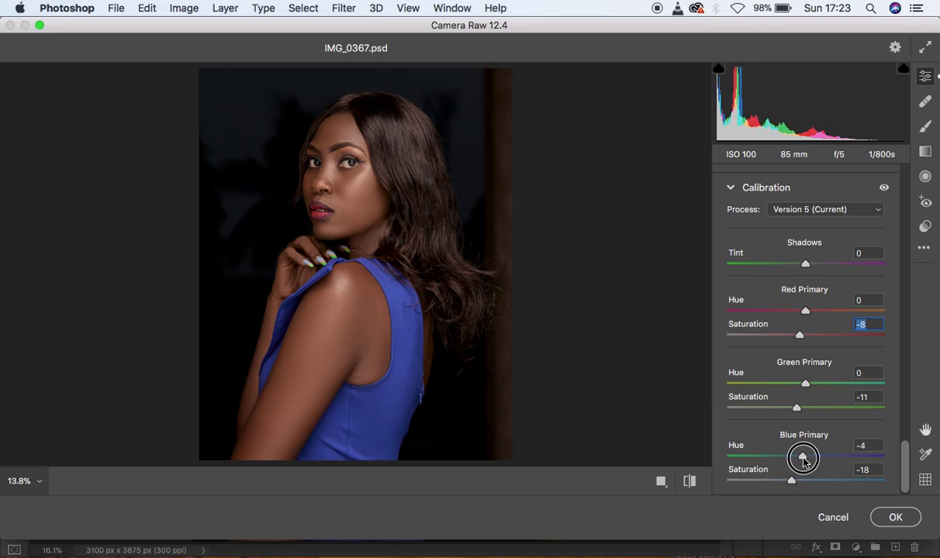
{"action": "left_click", "coordinate": [804, 459]}
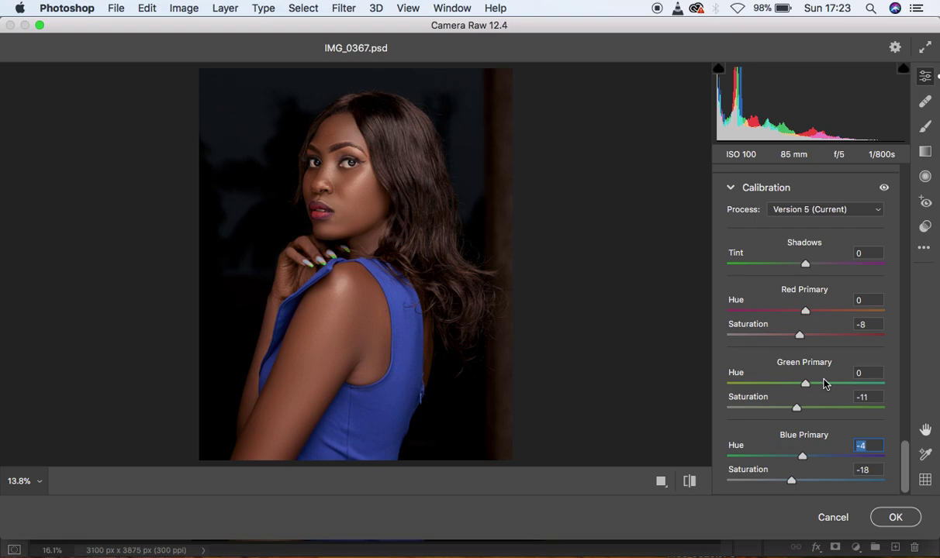
{"action": "scroll", "coordinate": [841, 246], "scroll_direction": "up", "scroll_amount": 5}
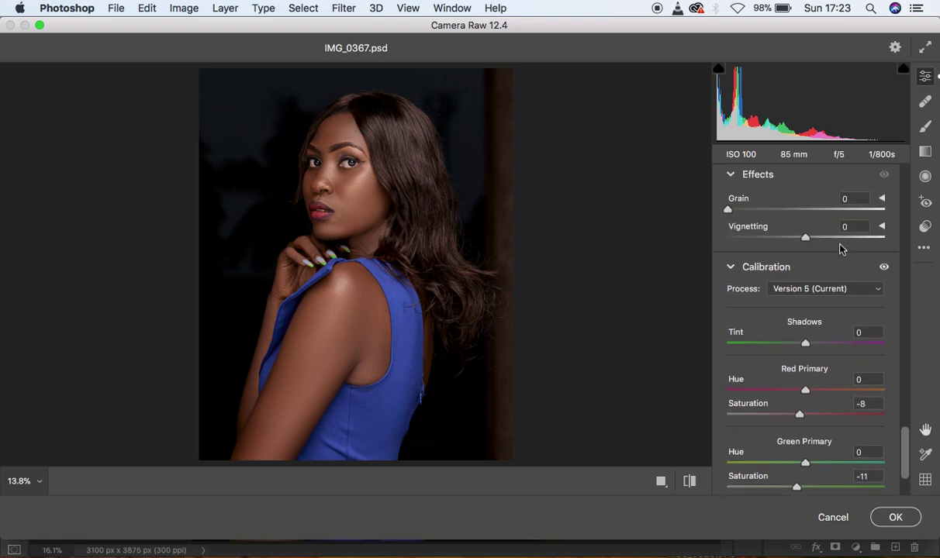
Step: Test Oranges luminance at +100 and -100, then settle it at about -13
{"action": "scroll", "coordinate": [841, 248], "scroll_direction": "up", "scroll_amount": 10}
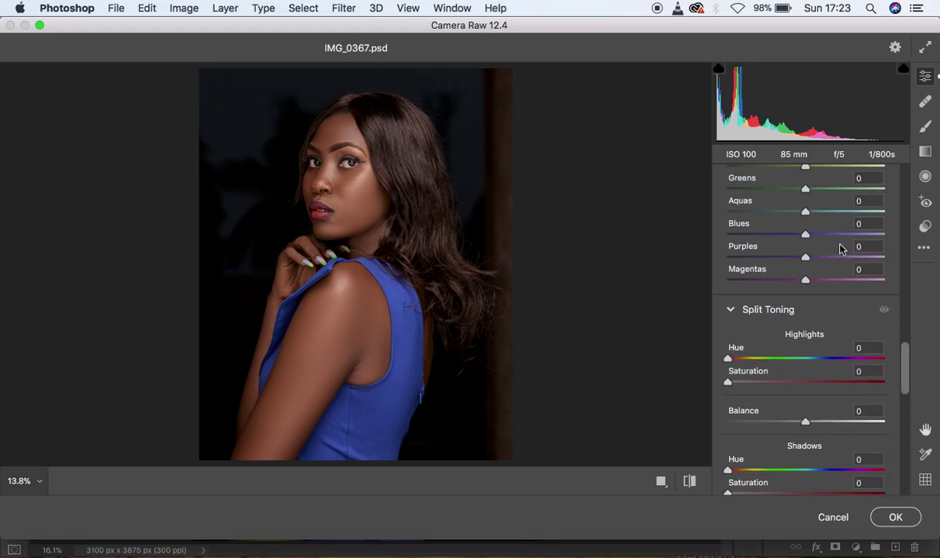
{"action": "scroll", "coordinate": [841, 248], "scroll_direction": "up", "scroll_amount": 3}
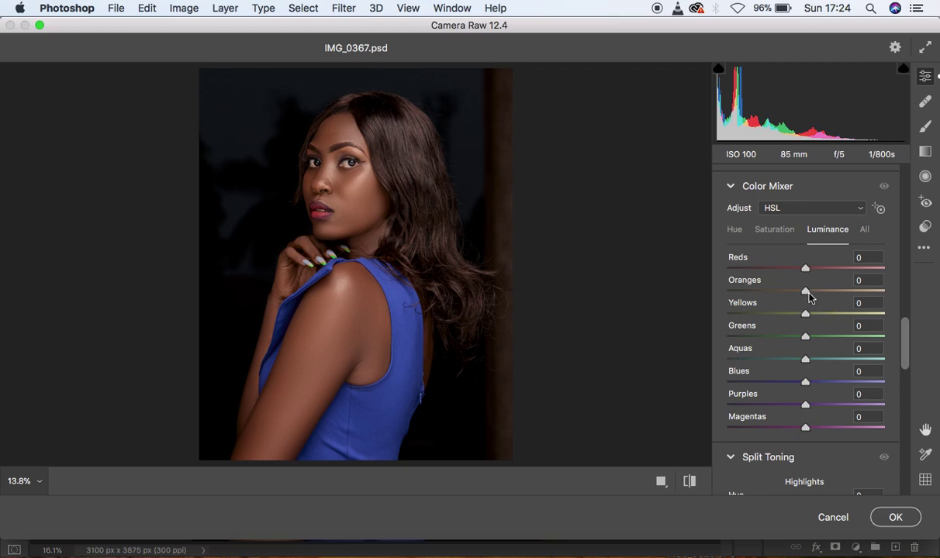
{"action": "left_click_drag", "start_coordinate": [804, 293], "coordinate": [801, 293]}
{"action": "left_click_drag", "start_coordinate": [800, 293], "coordinate": [885, 293]}
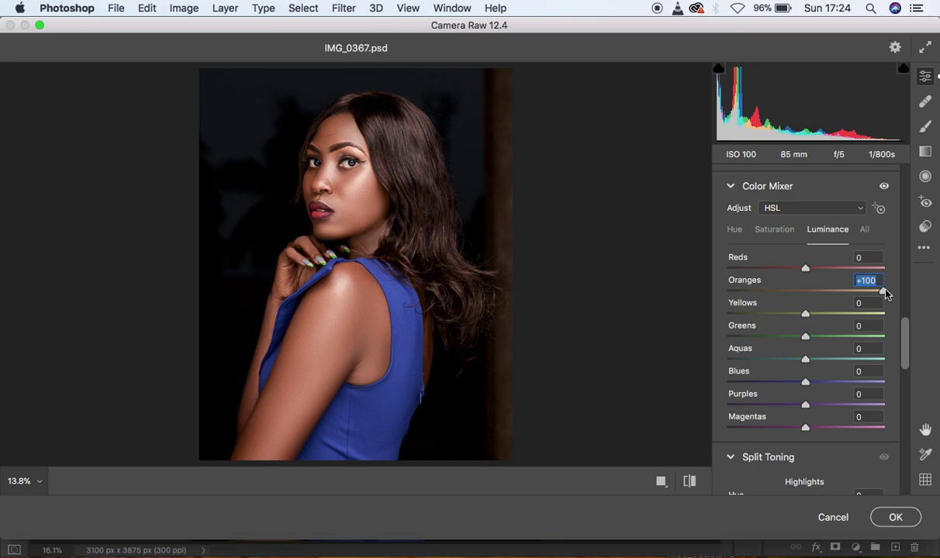
{"action": "left_click_drag", "start_coordinate": [885, 294], "coordinate": [700, 299]}
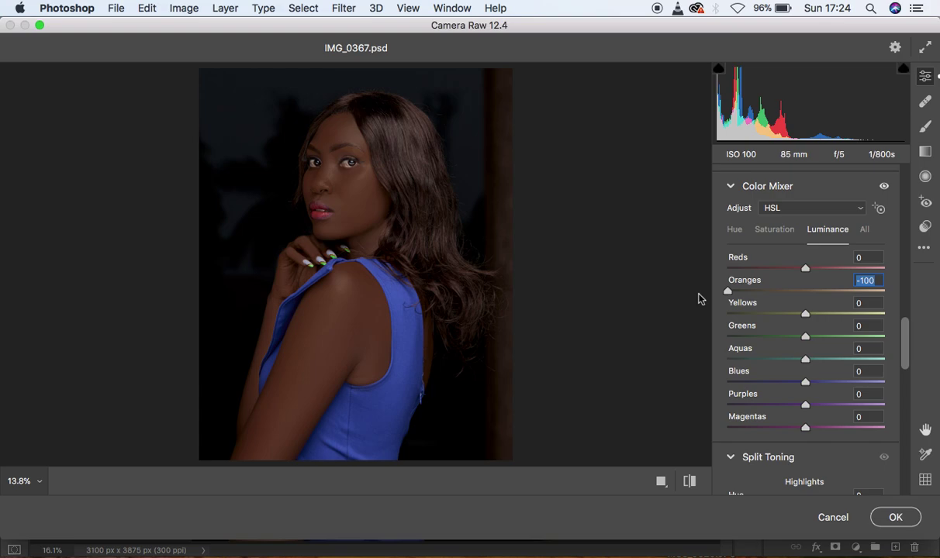
{"action": "left_click_drag", "start_coordinate": [730, 294], "coordinate": [798, 301]}
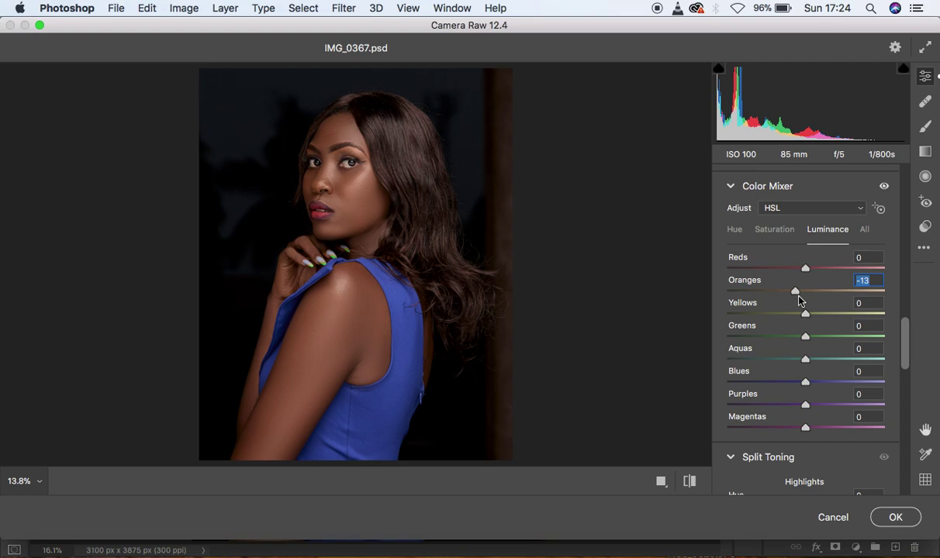
{"action": "left_click", "coordinate": [776, 231]}
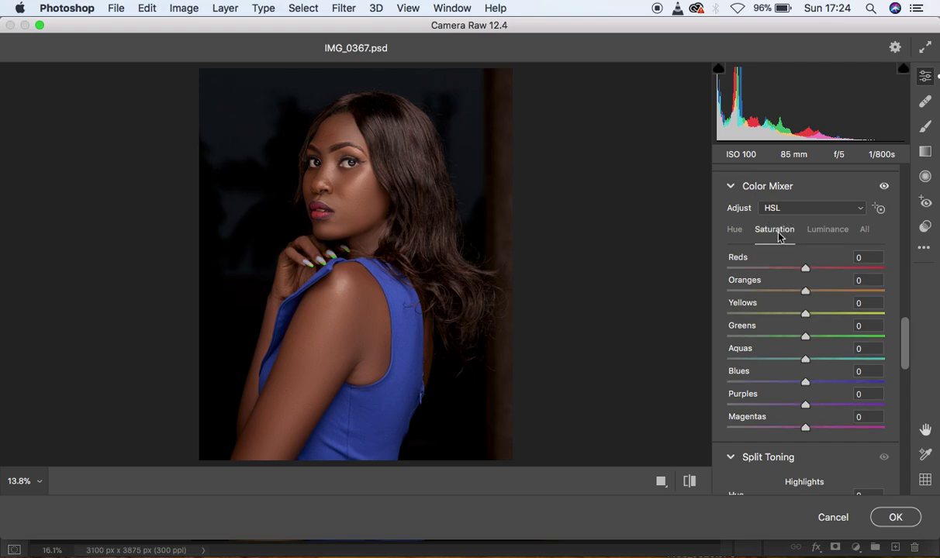
Step: Lower Color Mixer saturation to -7 for Oranges and -1 for Reds
{"action": "left_click_drag", "start_coordinate": [806, 293], "coordinate": [801, 295]}
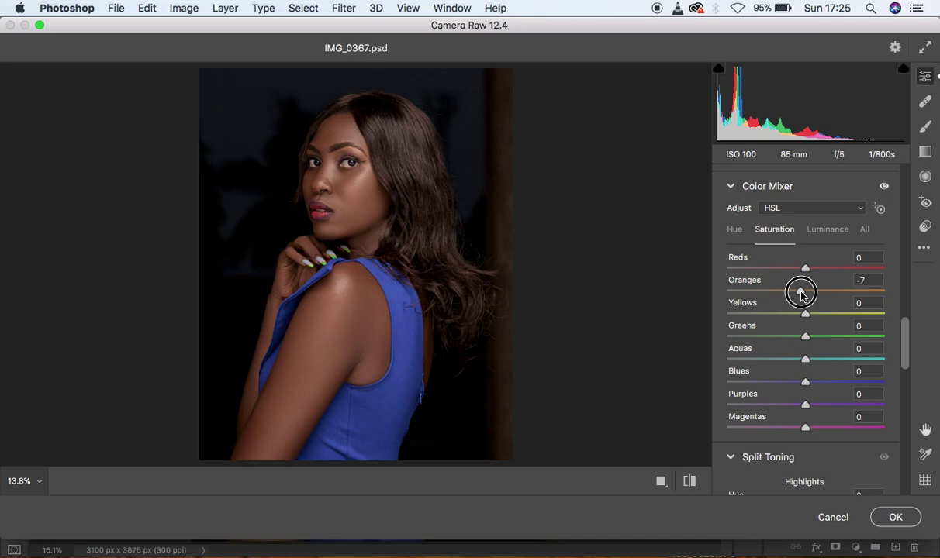
{"action": "left_click_drag", "start_coordinate": [801, 295], "coordinate": [801, 295]}
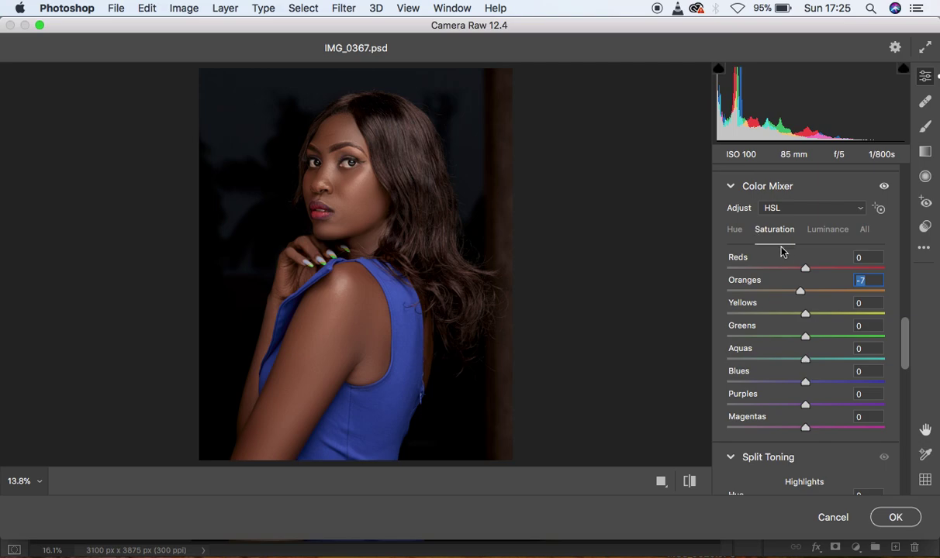
{"action": "left_click", "coordinate": [805, 269]}
{"action": "left_click_drag", "start_coordinate": [805, 269], "coordinate": [804, 271]}
{"action": "left_click", "coordinate": [734, 233]}
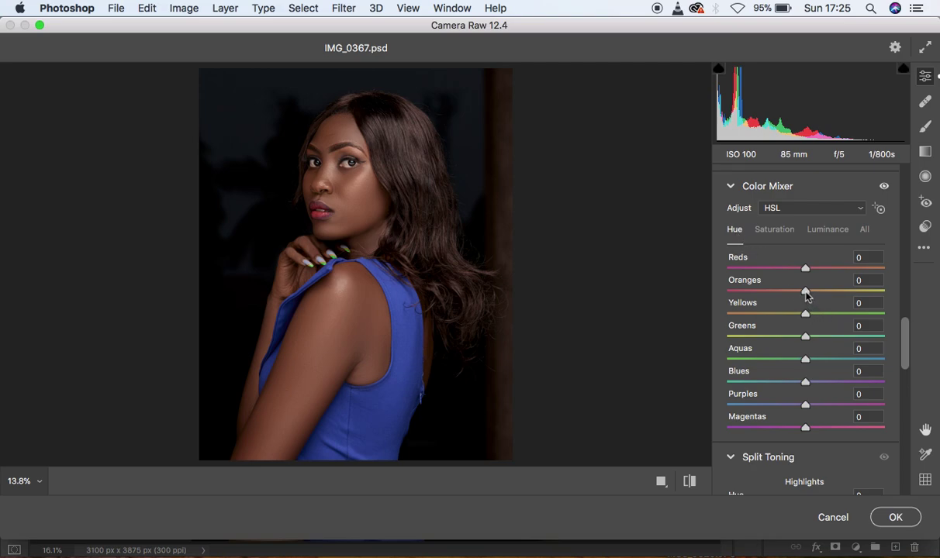
Step: Test Oranges hue at both extremes, then set Oranges hue to +4 and Reds hue to +2
{"action": "left_click_drag", "start_coordinate": [806, 293], "coordinate": [808, 295]}
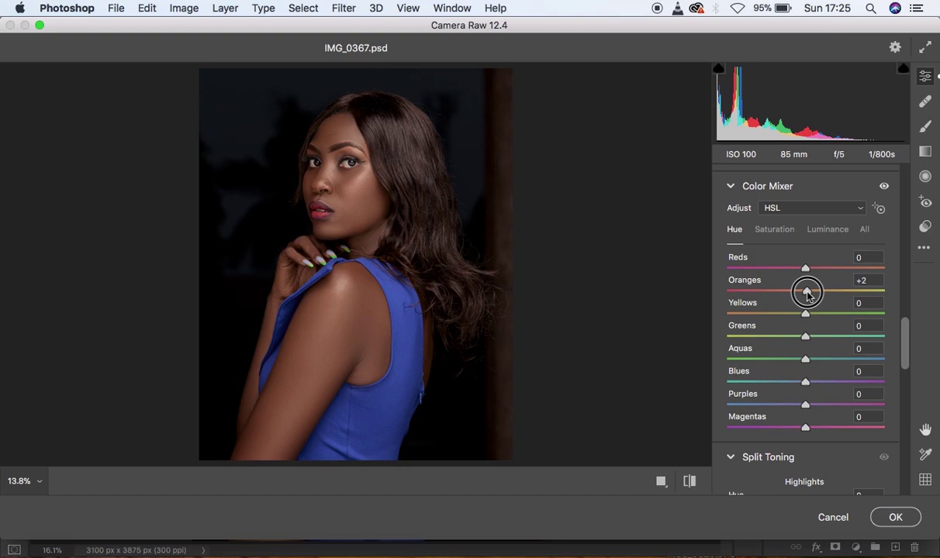
{"action": "left_click_drag", "start_coordinate": [808, 295], "coordinate": [904, 289]}
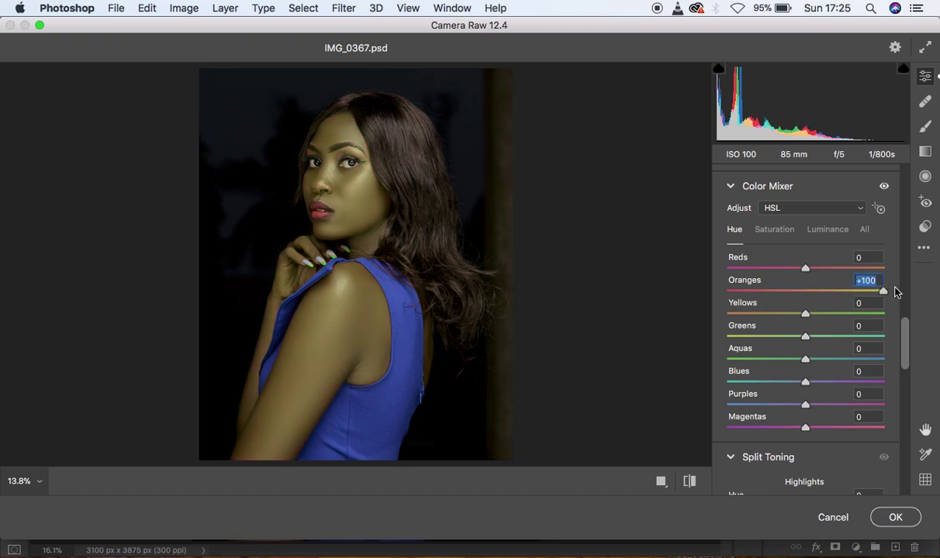
{"action": "left_click_drag", "start_coordinate": [883, 291], "coordinate": [714, 302]}
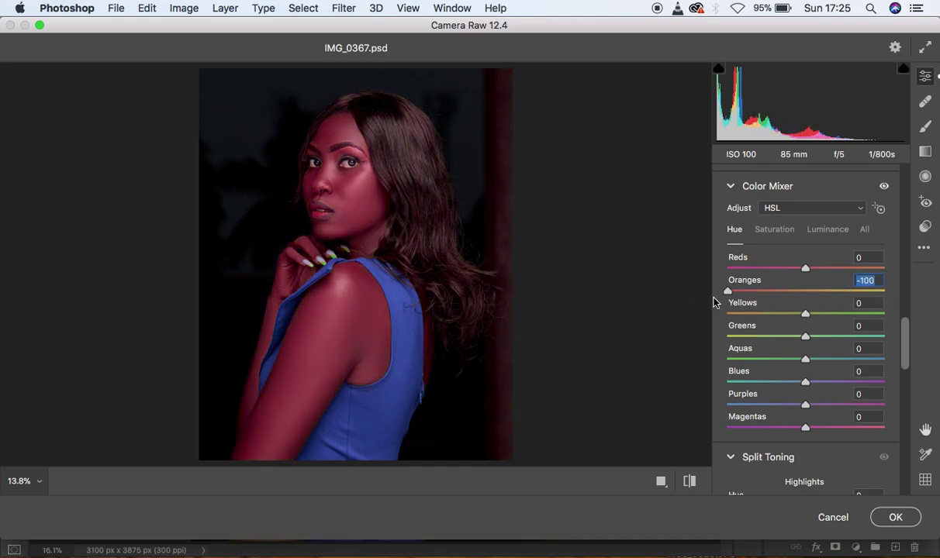
{"action": "left_click_drag", "start_coordinate": [729, 292], "coordinate": [810, 299]}
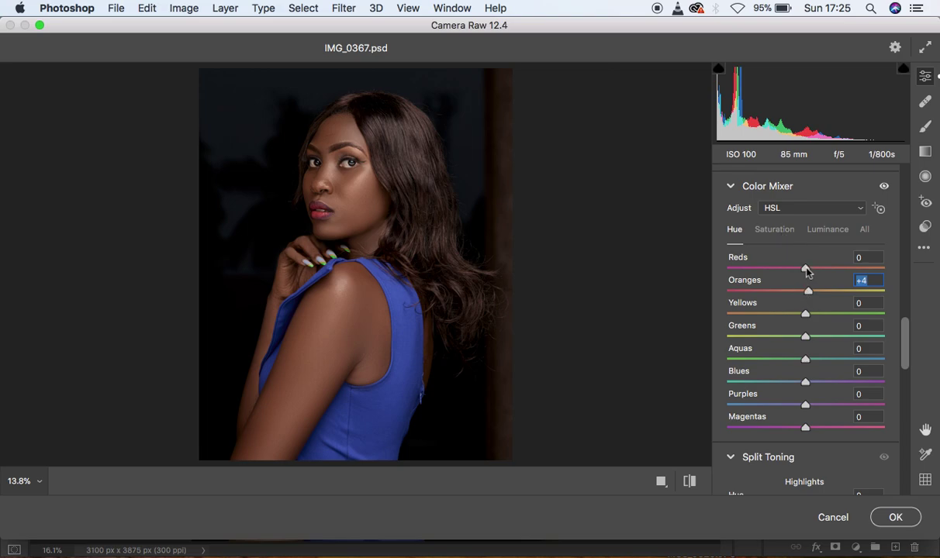
{"action": "left_click_drag", "start_coordinate": [806, 269], "coordinate": [807, 268]}
Step: Toggle the before/after preview to compare the hue-adjusted photo with the original
{"action": "left_click", "coordinate": [689, 482]}
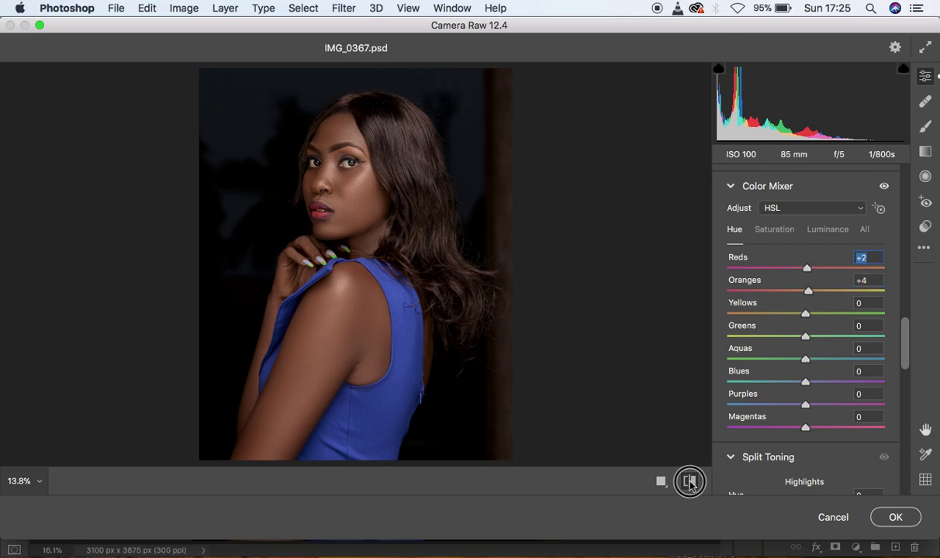
{"action": "left_click", "coordinate": [689, 481]}
{"action": "left_click", "coordinate": [689, 481]}
{"action": "left_click", "coordinate": [689, 482]}
{"action": "left_click", "coordinate": [689, 481]}
{"action": "left_click", "coordinate": [689, 482]}
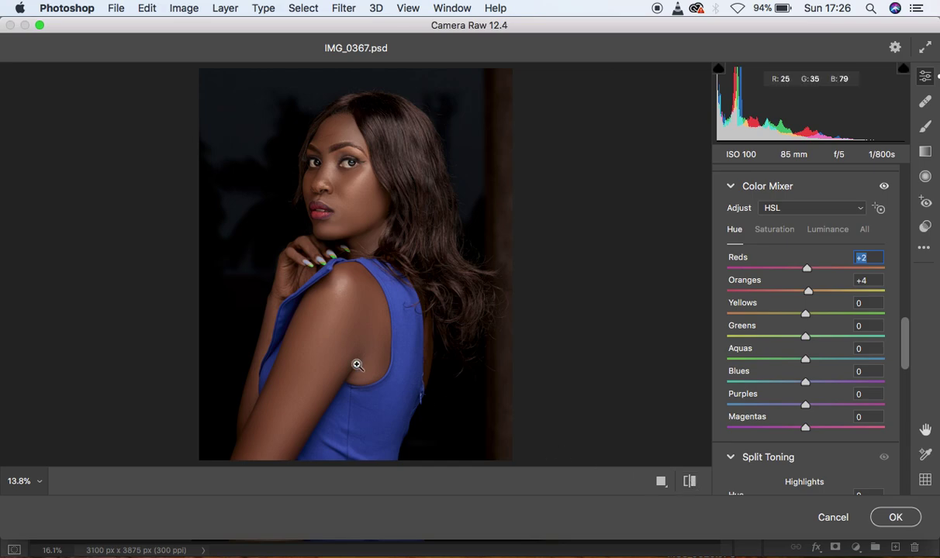
{"action": "left_click", "coordinate": [349, 166]}
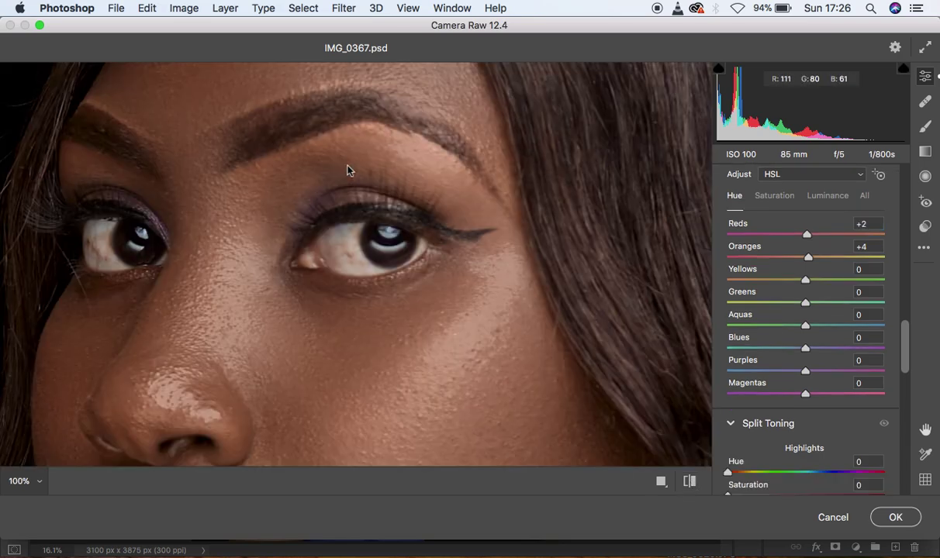
Step: Zoom to 100% on the eye and pan to centre both eyes in the preview
{"action": "left_click", "coordinate": [360, 241]}
{"action": "left_click", "coordinate": [364, 236], "text": "alt"}
{"action": "left_click_drag", "start_coordinate": [336, 223], "coordinate": [409, 237]}
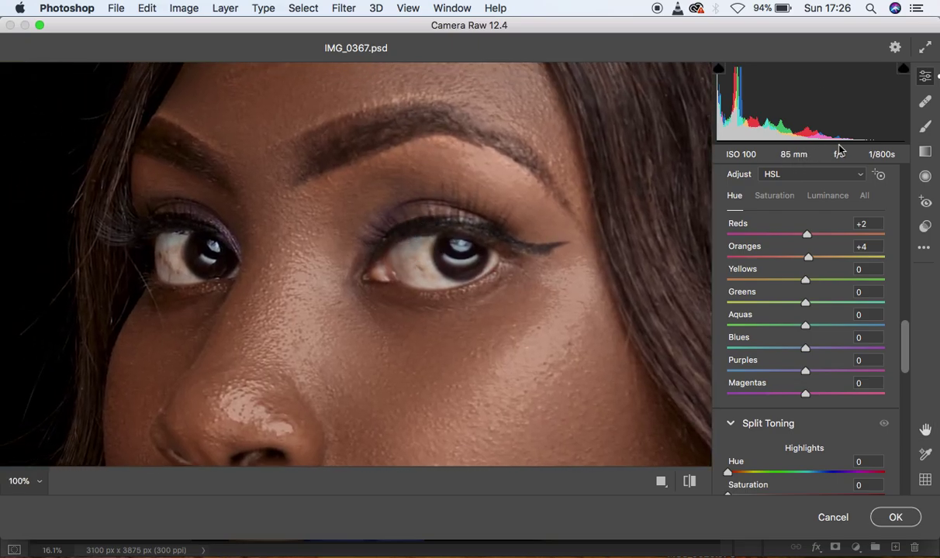
Step: Switch to Camera Raw's Adjustment Brush for local edits
{"action": "left_click", "coordinate": [925, 128]}
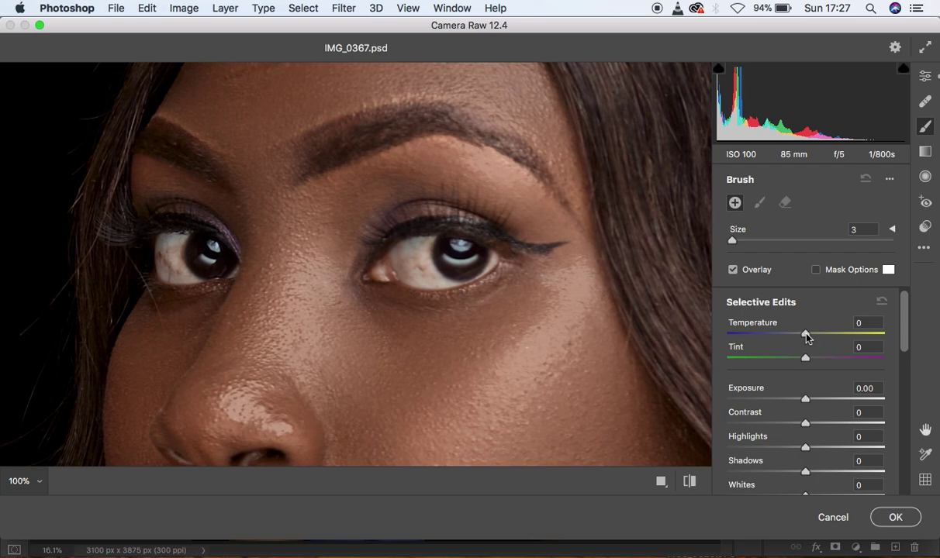
Step: Set the brush Temperature to -21 and Tint to +64
{"action": "left_click_drag", "start_coordinate": [805, 336], "coordinate": [797, 335]}
{"action": "left_click_drag", "start_coordinate": [797, 335], "coordinate": [788, 336]}
{"action": "mouse_move", "coordinate": [426, 258]}
{"action": "left_mouse_down"}
{"action": "mouse_move", "coordinate": [400, 248]}
{"action": "mouse_move", "coordinate": [405, 242]}
{"action": "mouse_move", "coordinate": [397, 253]}
{"action": "left_mouse_up"}
{"action": "left_click", "coordinate": [803, 359]}
{"action": "left_click_drag", "start_coordinate": [805, 357], "coordinate": [857, 360]}
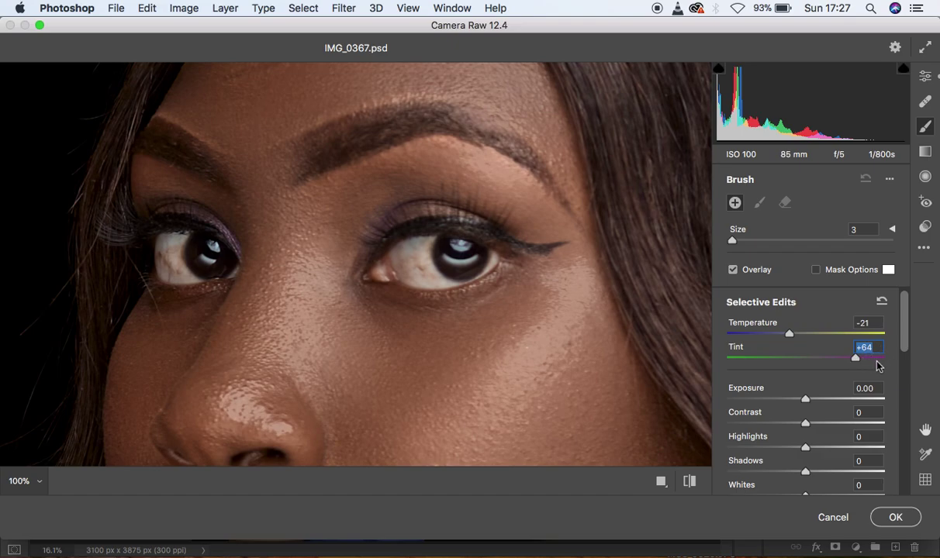
{"action": "left_click_drag", "start_coordinate": [906, 333], "coordinate": [910, 359]}
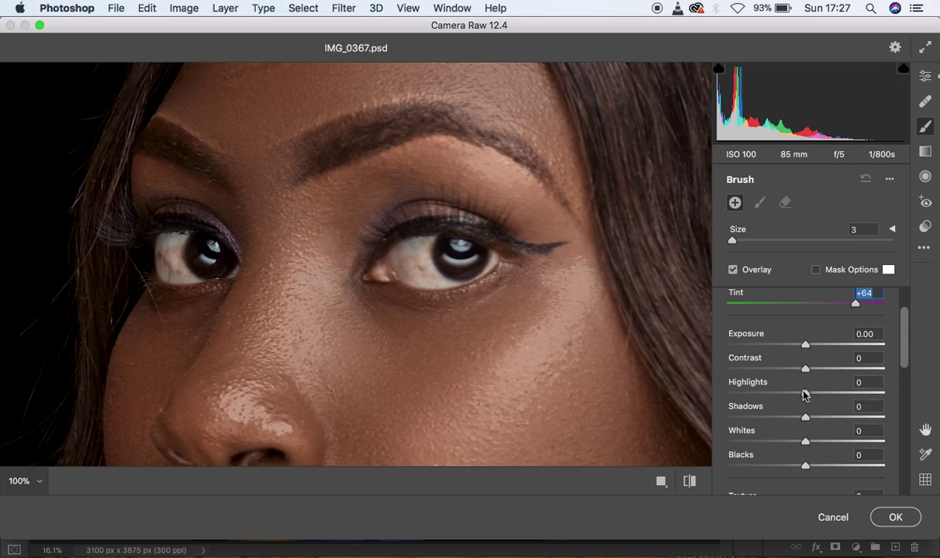
Step: Raise brush Highlights to +4 and Whites to +3, and drop Saturation to about -67
{"action": "left_click_drag", "start_coordinate": [806, 396], "coordinate": [809, 393]}
{"action": "left_click_drag", "start_coordinate": [903, 356], "coordinate": [904, 367]}
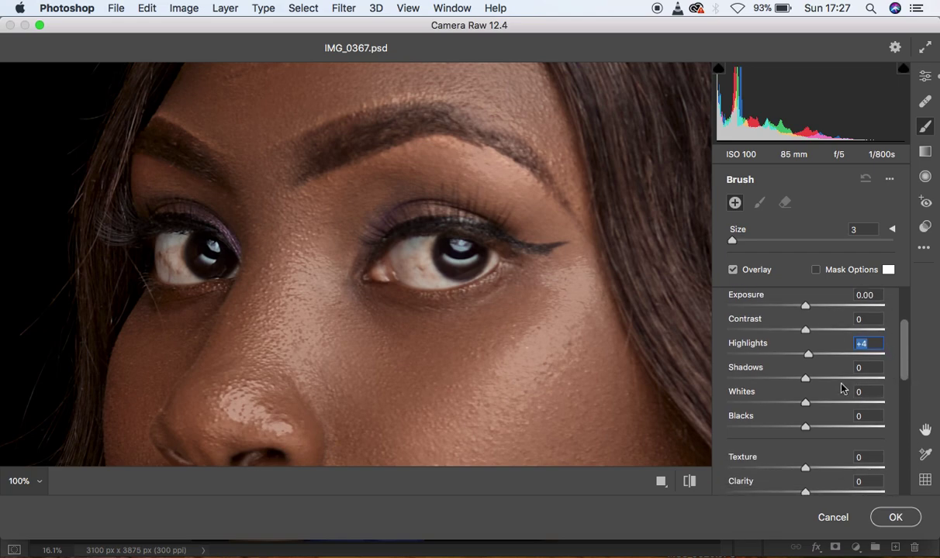
{"action": "left_click_drag", "start_coordinate": [807, 403], "coordinate": [809, 402]}
{"action": "left_click_drag", "start_coordinate": [902, 369], "coordinate": [910, 396]}
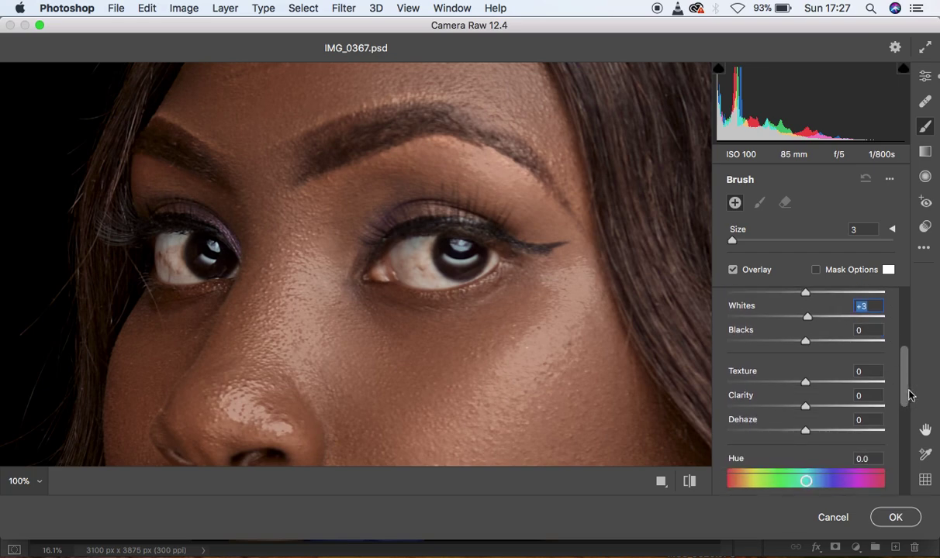
{"action": "left_click_drag", "start_coordinate": [910, 395], "coordinate": [907, 434]}
{"action": "left_click_drag", "start_coordinate": [806, 416], "coordinate": [754, 420]}
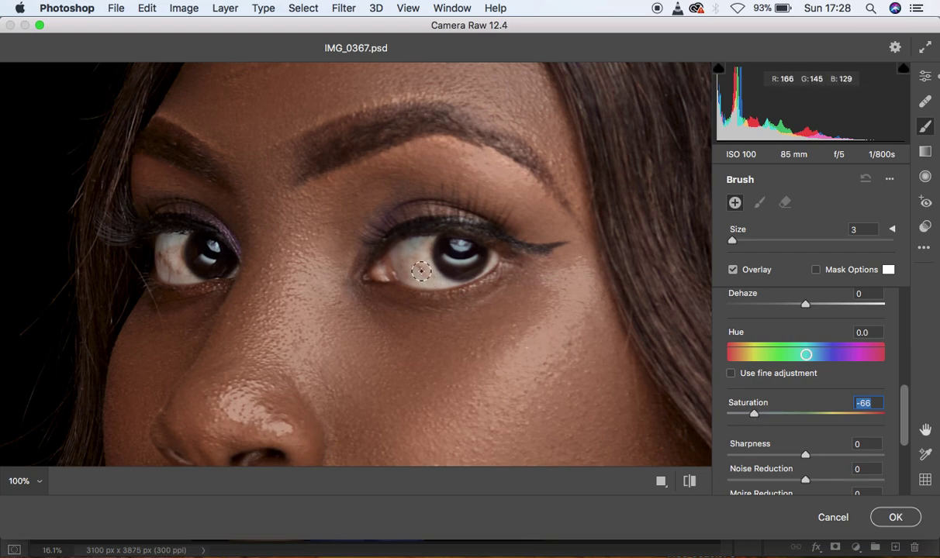
Step: Resize the brush to about size 3 and paint the desaturating adjustment over both eye whites
{"action": "key", "text": "bracketright"}
{"action": "key", "text": "bracketright"}
{"action": "key", "text": "bracketright"}
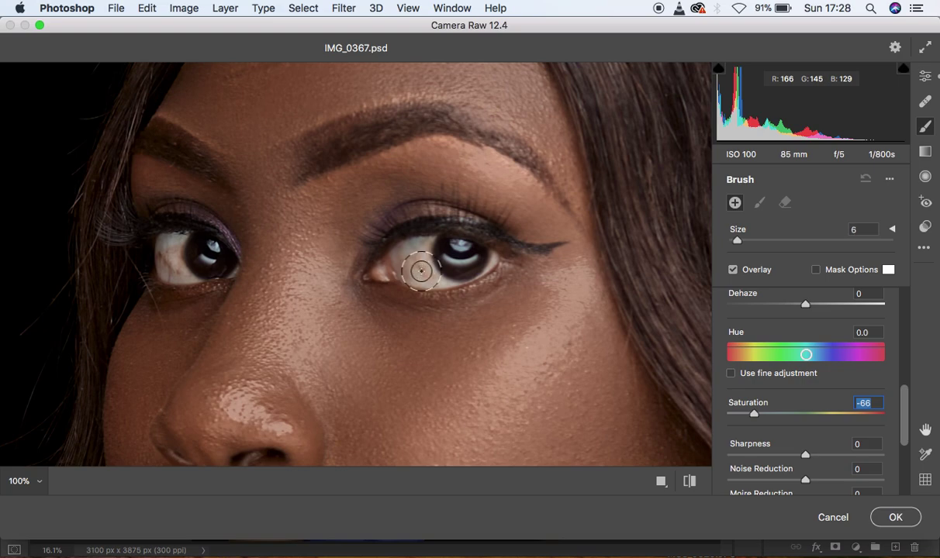
{"action": "key", "text": "bracketleft"}
{"action": "key", "text": "bracketleft"}
{"action": "key", "text": "bracketleft"}
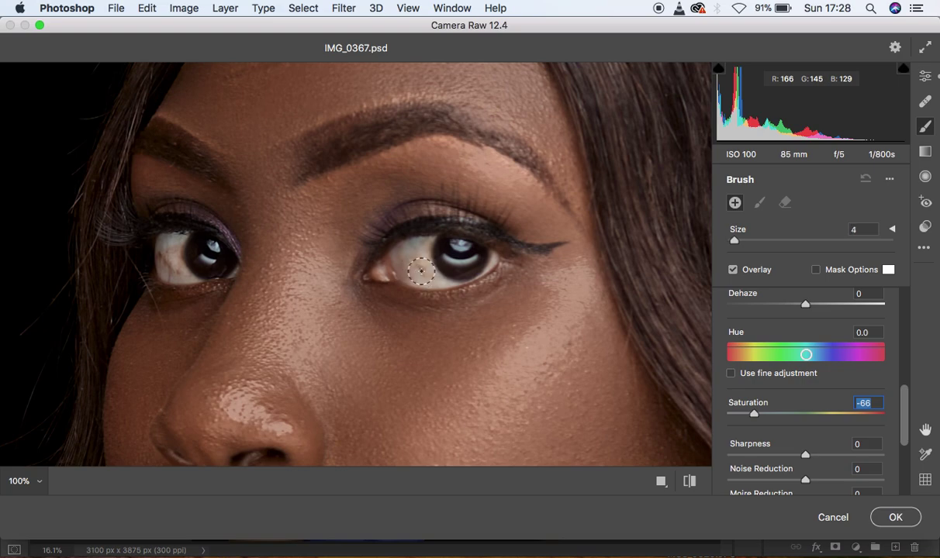
{"action": "mouse_move", "coordinate": [401, 232]}
{"action": "left_mouse_down"}
{"action": "mouse_move", "coordinate": [437, 281]}
{"action": "mouse_move", "coordinate": [419, 245]}
{"action": "mouse_move", "coordinate": [402, 260]}
{"action": "mouse_move", "coordinate": [416, 272]}
{"action": "mouse_move", "coordinate": [422, 241]}
{"action": "mouse_move", "coordinate": [413, 267]}
{"action": "mouse_move", "coordinate": [450, 279]}
{"action": "left_mouse_up"}
{"action": "mouse_move", "coordinate": [512, 314]}
{"action": "left_mouse_down"}
{"action": "mouse_move", "coordinate": [480, 352]}
{"action": "mouse_move", "coordinate": [504, 337]}
{"action": "left_mouse_up"}
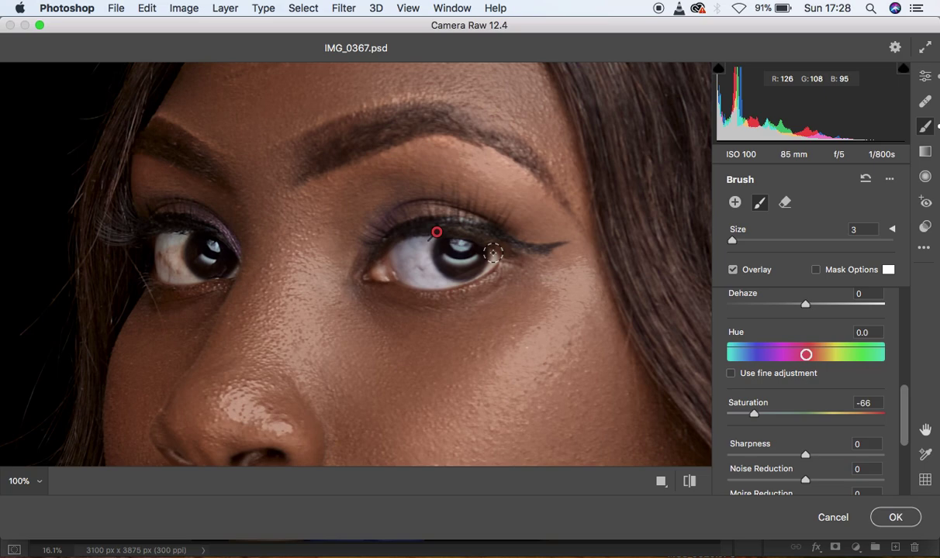
{"action": "mouse_move", "coordinate": [436, 232]}
{"action": "left_mouse_down"}
{"action": "mouse_move", "coordinate": [453, 262]}
{"action": "mouse_move", "coordinate": [465, 254]}
{"action": "left_mouse_up"}
{"action": "mouse_move", "coordinate": [166, 232]}
{"action": "left_mouse_down"}
{"action": "mouse_move", "coordinate": [186, 273]}
{"action": "mouse_move", "coordinate": [166, 250]}
{"action": "mouse_move", "coordinate": [177, 238]}
{"action": "mouse_move", "coordinate": [165, 262]}
{"action": "mouse_move", "coordinate": [187, 274]}
{"action": "mouse_move", "coordinate": [177, 272]}
{"action": "mouse_move", "coordinate": [171, 241]}
{"action": "mouse_move", "coordinate": [174, 261]}
{"action": "mouse_move", "coordinate": [190, 273]}
{"action": "mouse_move", "coordinate": [223, 270]}
{"action": "mouse_move", "coordinate": [205, 258]}
{"action": "mouse_move", "coordinate": [216, 246]}
{"action": "mouse_move", "coordinate": [180, 239]}
{"action": "mouse_move", "coordinate": [178, 273]}
{"action": "mouse_move", "coordinate": [166, 236]}
{"action": "left_mouse_up"}
Step: Zoom into the mouth, brush over the teeth and their dark corner, then zoom back out
{"action": "left_click_drag", "start_coordinate": [384, 369], "coordinate": [383, 174]}
{"action": "left_click", "coordinate": [352, 344]}
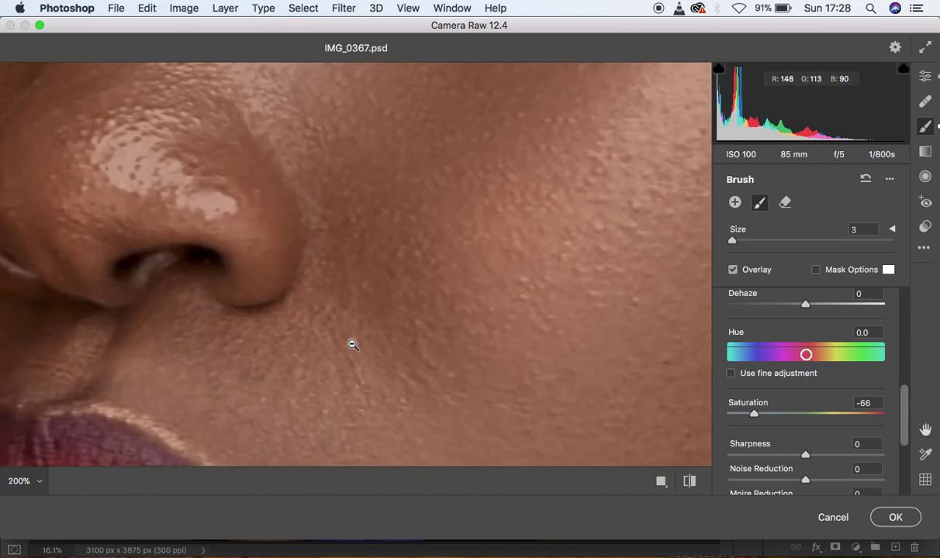
{"action": "left_click_drag", "start_coordinate": [274, 338], "coordinate": [426, 89]}
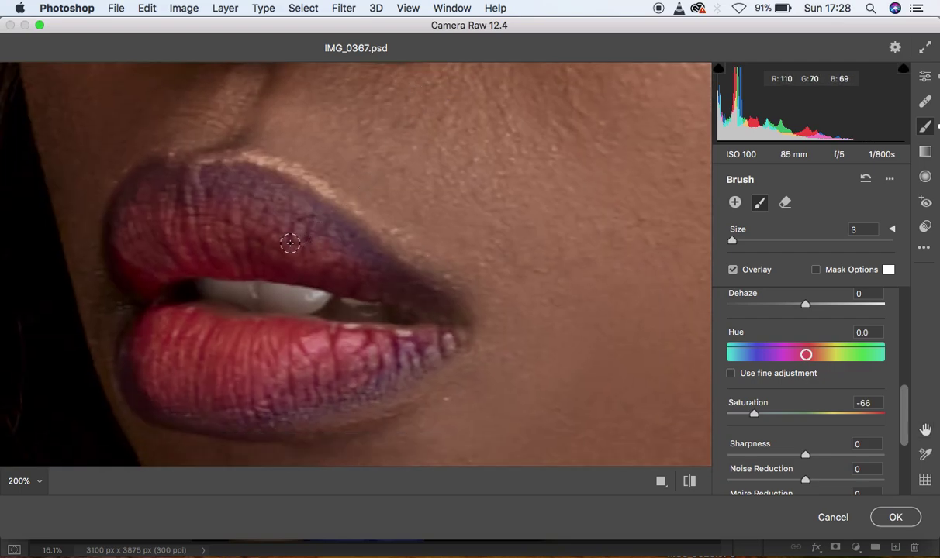
{"action": "key", "text": "bracketright"}
{"action": "mouse_move", "coordinate": [222, 292]}
{"action": "left_mouse_down"}
{"action": "mouse_move", "coordinate": [334, 302]}
{"action": "mouse_move", "coordinate": [245, 295]}
{"action": "left_mouse_up"}
{"action": "key", "text": "bracketleft"}
{"action": "mouse_move", "coordinate": [345, 307]}
{"action": "left_mouse_down"}
{"action": "mouse_move", "coordinate": [338, 306]}
{"action": "mouse_move", "coordinate": [377, 311]}
{"action": "mouse_move", "coordinate": [317, 302]}
{"action": "left_mouse_up"}
{"action": "left_click", "coordinate": [304, 305], "text": "alt"}
{"action": "left_click", "coordinate": [304, 305], "text": "alt"}
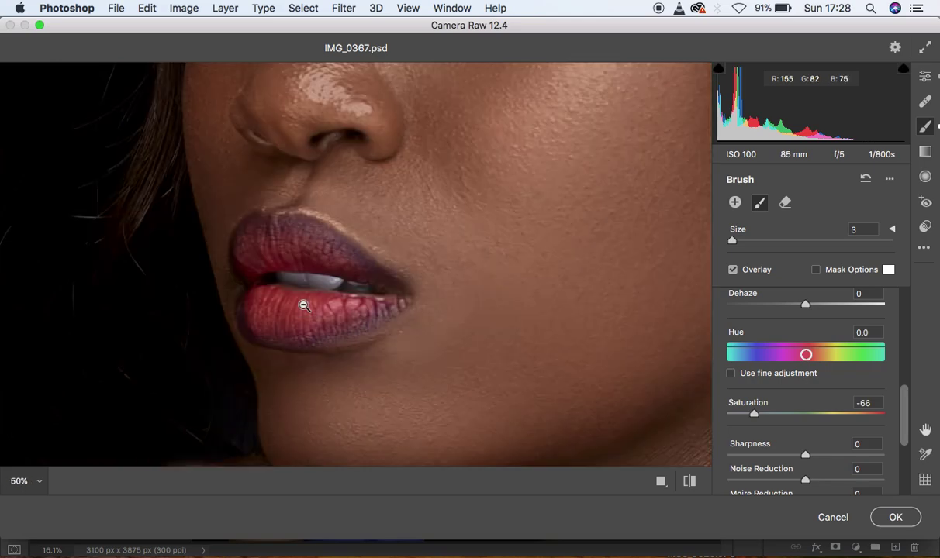
{"action": "left_click", "coordinate": [304, 306], "text": "alt"}
{"action": "left_click", "coordinate": [304, 305], "text": "alt"}
{"action": "left_click", "coordinate": [304, 305], "text": "alt"}
{"action": "left_click", "coordinate": [304, 305], "text": "alt"}
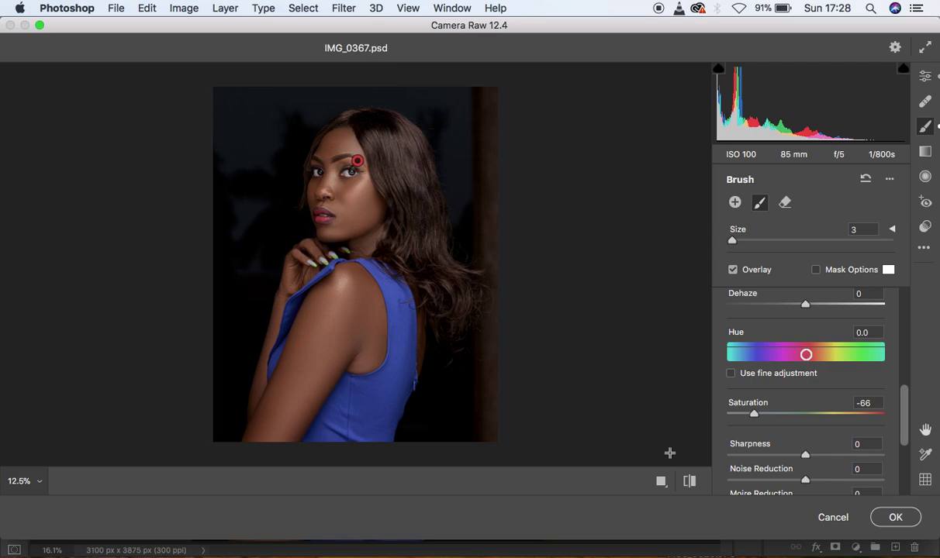
Step: Compare the before/after preview, then apply the Camera Raw edits with OK
{"action": "left_click", "coordinate": [689, 481]}
{"action": "left_click", "coordinate": [689, 480]}
{"action": "left_click", "coordinate": [690, 481]}
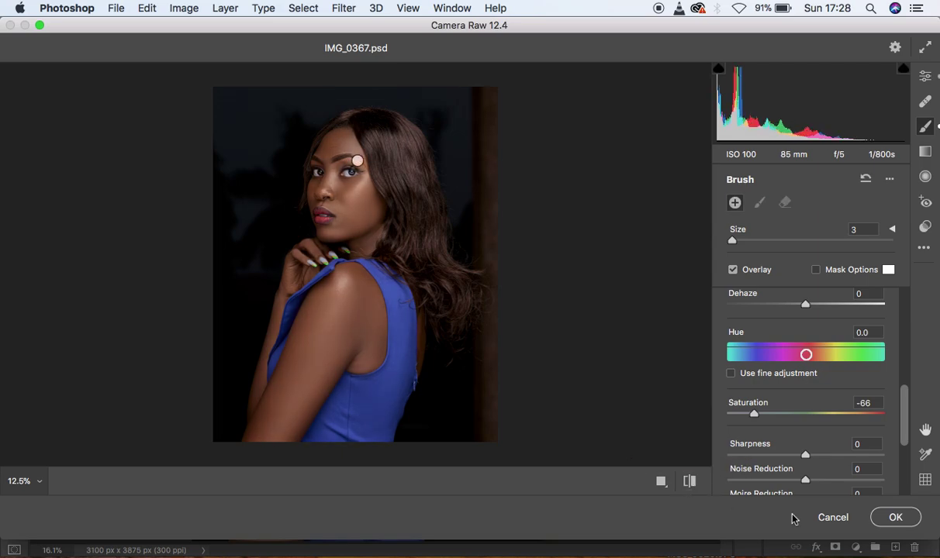
{"action": "left_click", "coordinate": [896, 520]}
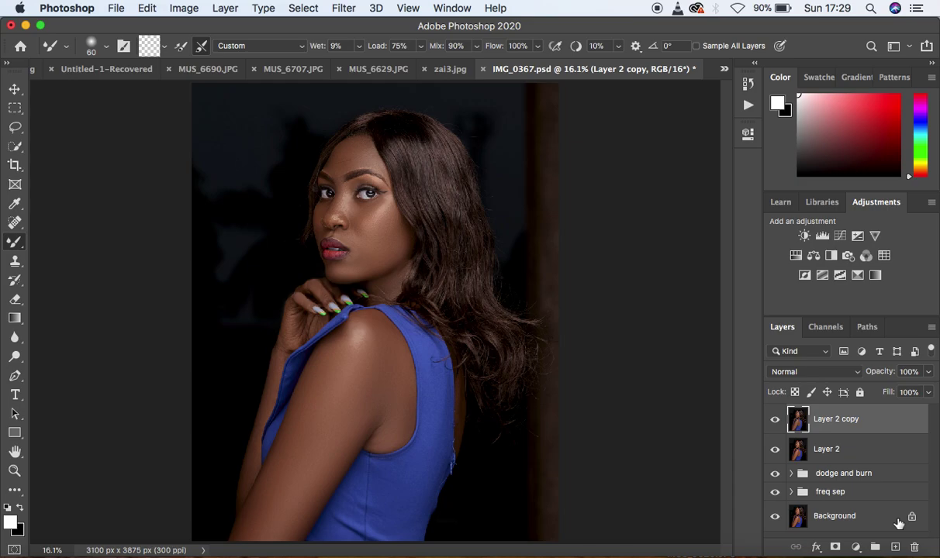
Step: Add a Selective Color adjustment layer and set the Blacks range's Black value to +2
{"action": "left_click", "coordinate": [855, 547]}
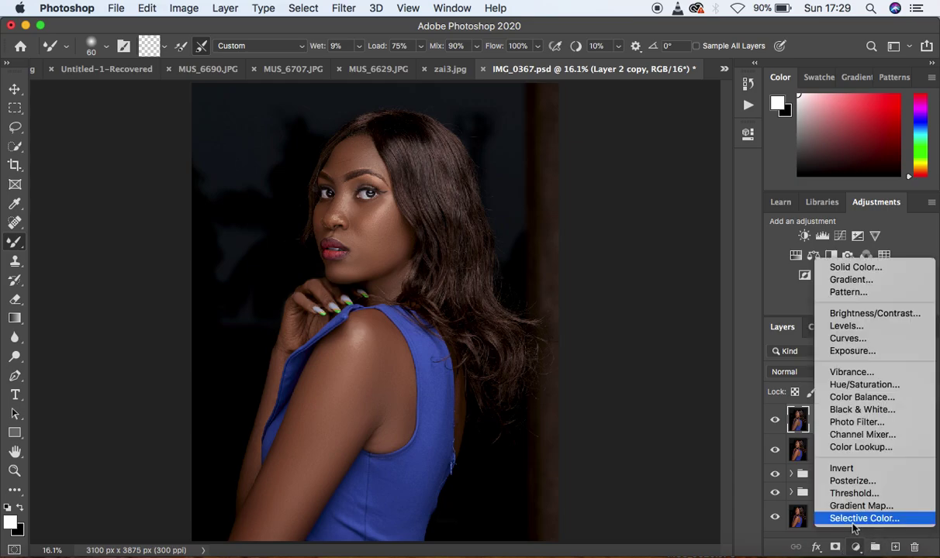
{"action": "left_click", "coordinate": [853, 523]}
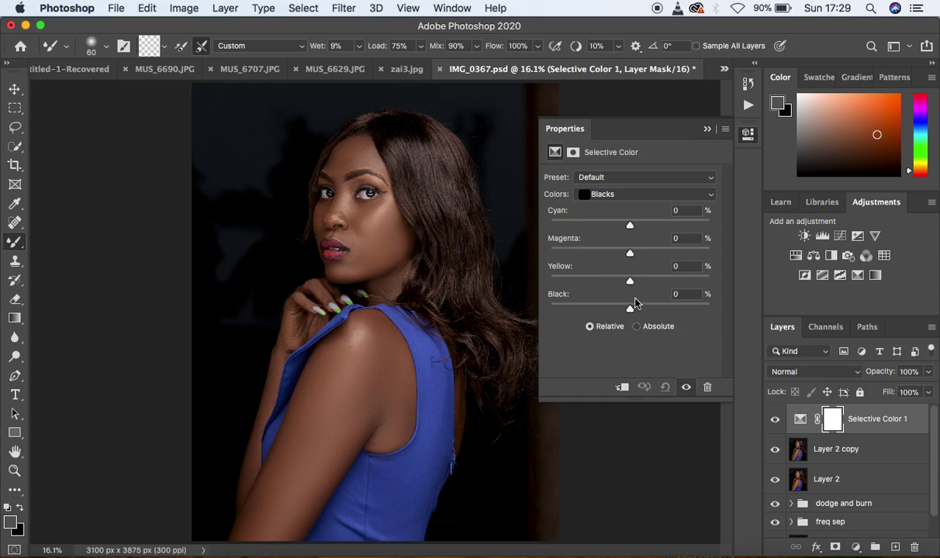
{"action": "left_click", "coordinate": [608, 195]}
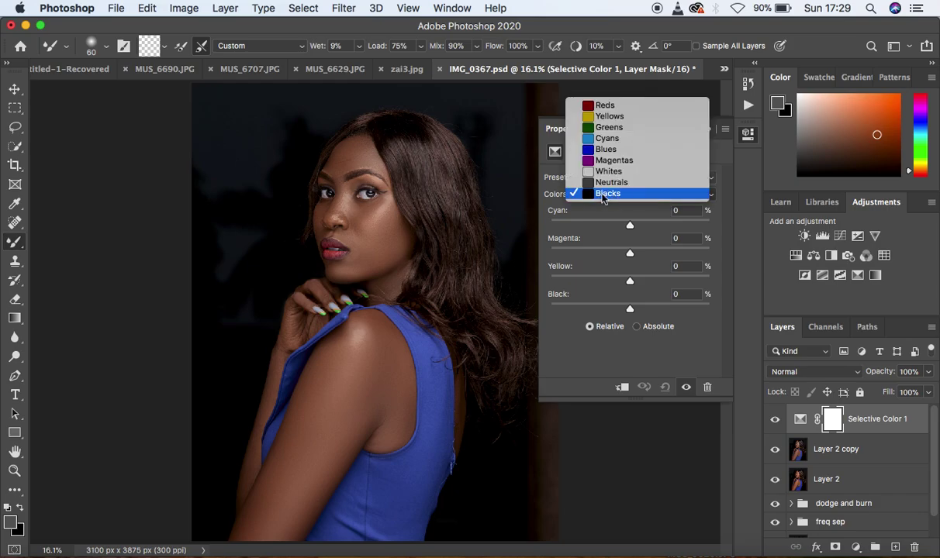
{"action": "left_click", "coordinate": [612, 194]}
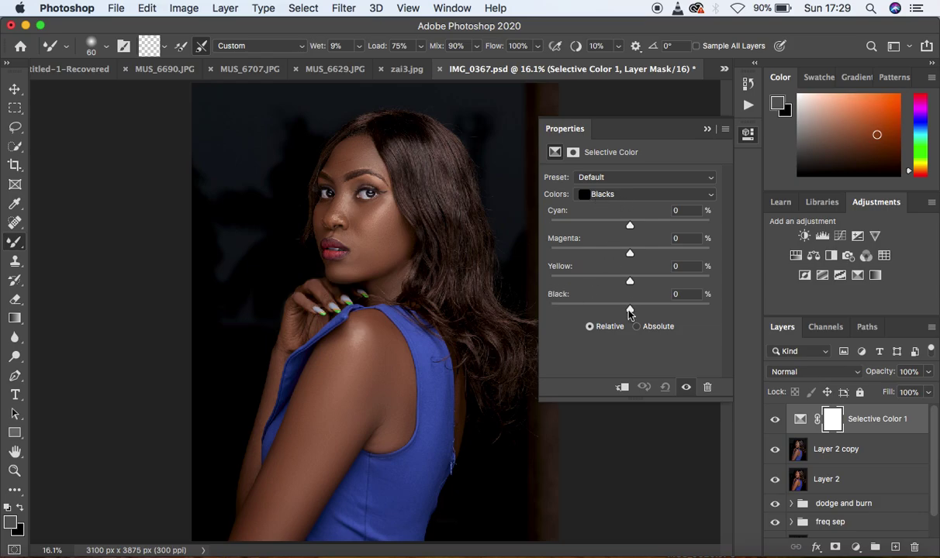
{"action": "left_click_drag", "start_coordinate": [630, 310], "coordinate": [632, 310]}
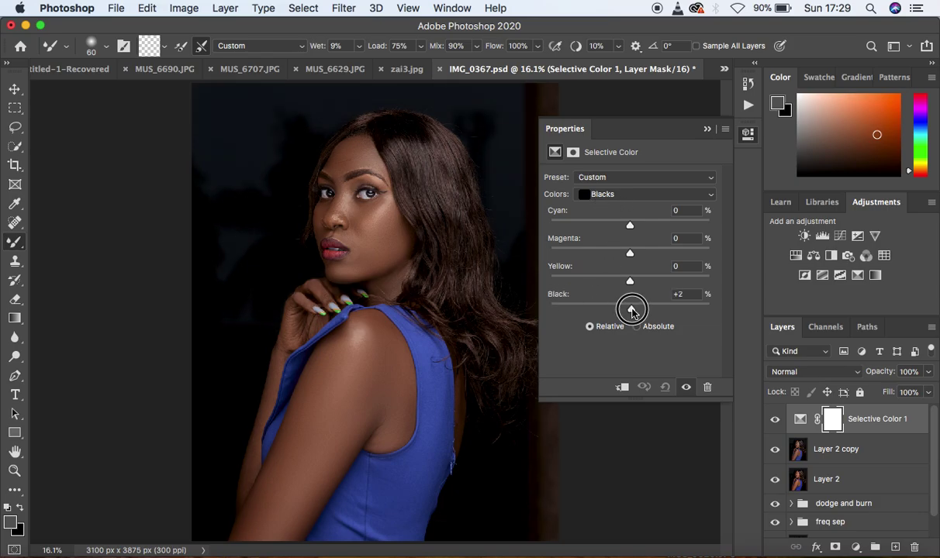
{"action": "left_click_drag", "start_coordinate": [632, 311], "coordinate": [632, 310]}
Step: Toggle the adjustment's visibility to compare, then nudge the Blacks' Black value slightly higher
{"action": "left_click", "coordinate": [685, 387]}
{"action": "left_click", "coordinate": [686, 386]}
{"action": "left_click", "coordinate": [685, 387]}
{"action": "left_click", "coordinate": [685, 387]}
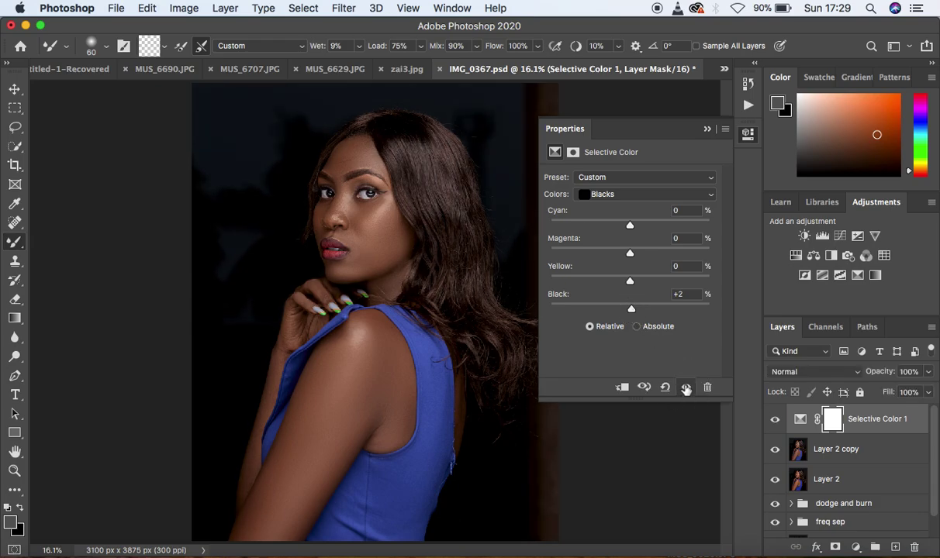
{"action": "left_click", "coordinate": [685, 387]}
{"action": "left_click", "coordinate": [686, 388]}
{"action": "left_click_drag", "start_coordinate": [631, 310], "coordinate": [634, 310]}
Step: Lower the Blacks' Yellow to -8 and toggle Selective Color 1 off and on to compare
{"action": "left_click_drag", "start_coordinate": [630, 284], "coordinate": [624, 286]}
{"action": "left_click", "coordinate": [774, 419]}
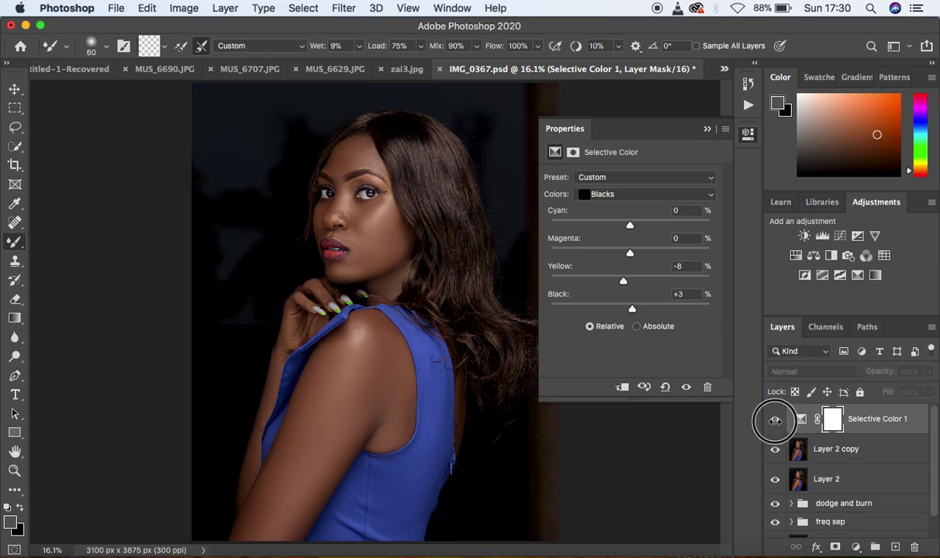
{"action": "left_click", "coordinate": [774, 419]}
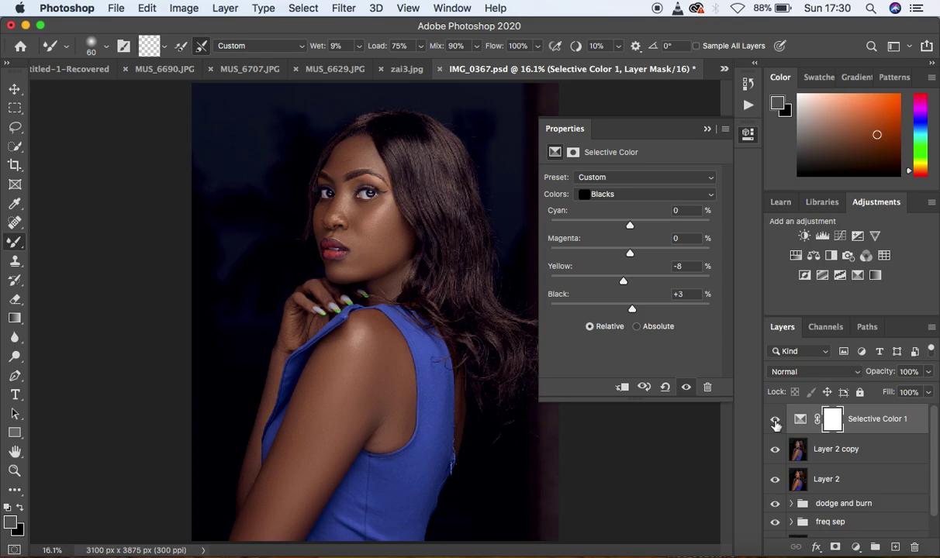
Step: Switch to Reds, set Yellow -6 and Magenta -3, and close the Properties panel
{"action": "left_click", "coordinate": [611, 193]}
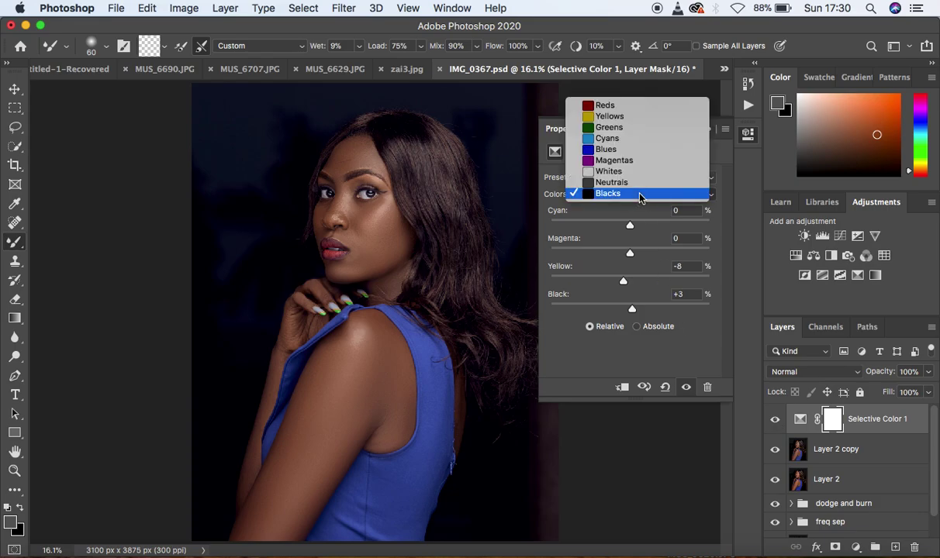
{"action": "left_click", "coordinate": [609, 105]}
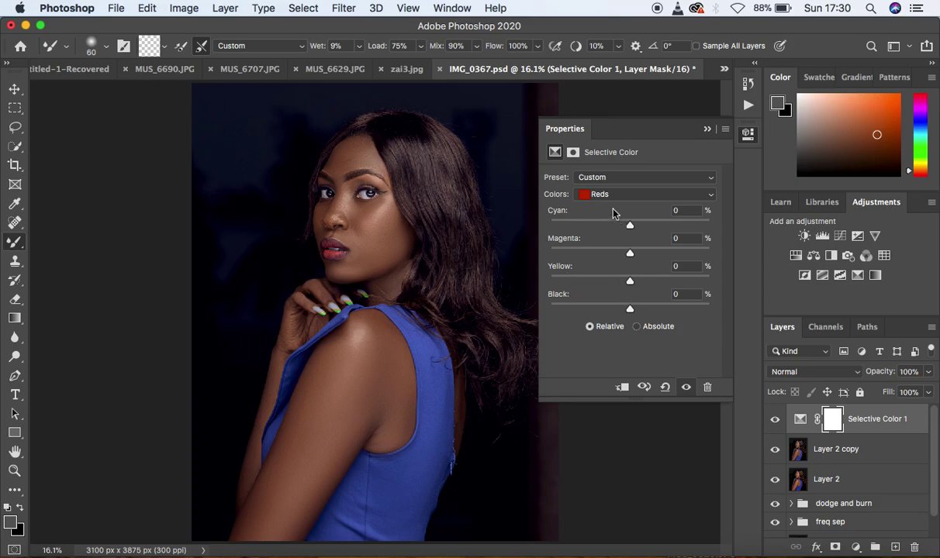
{"action": "left_click_drag", "start_coordinate": [629, 284], "coordinate": [628, 287]}
{"action": "left_click_drag", "start_coordinate": [628, 257], "coordinate": [628, 255]}
{"action": "left_click", "coordinate": [706, 130]}
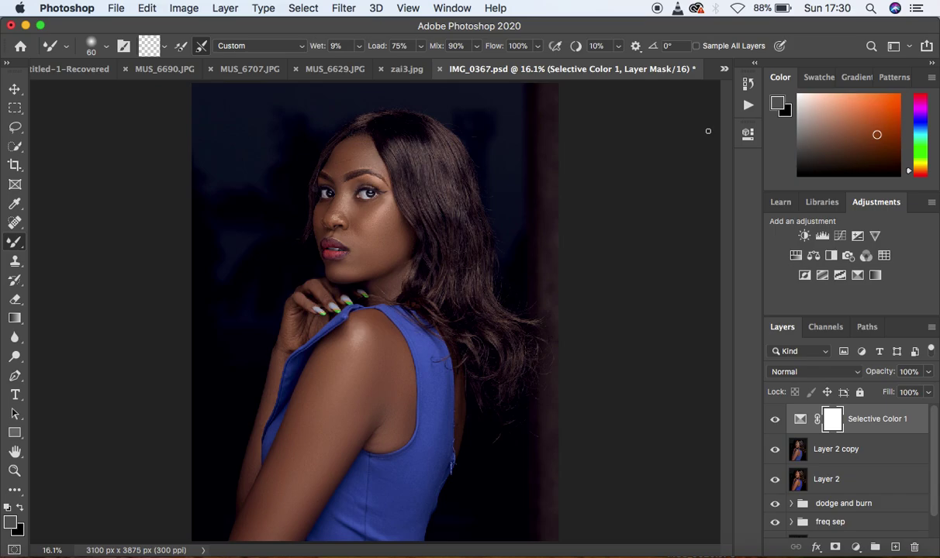
Step: Add a Photo Filter layer using Cooling Filter (82) at 3% density
{"action": "left_click", "coordinate": [856, 548]}
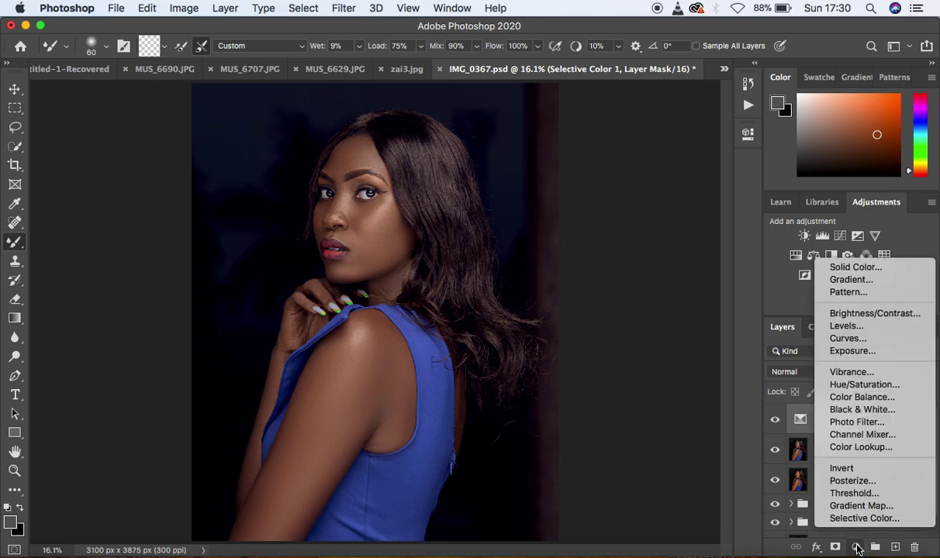
{"action": "left_click", "coordinate": [815, 421]}
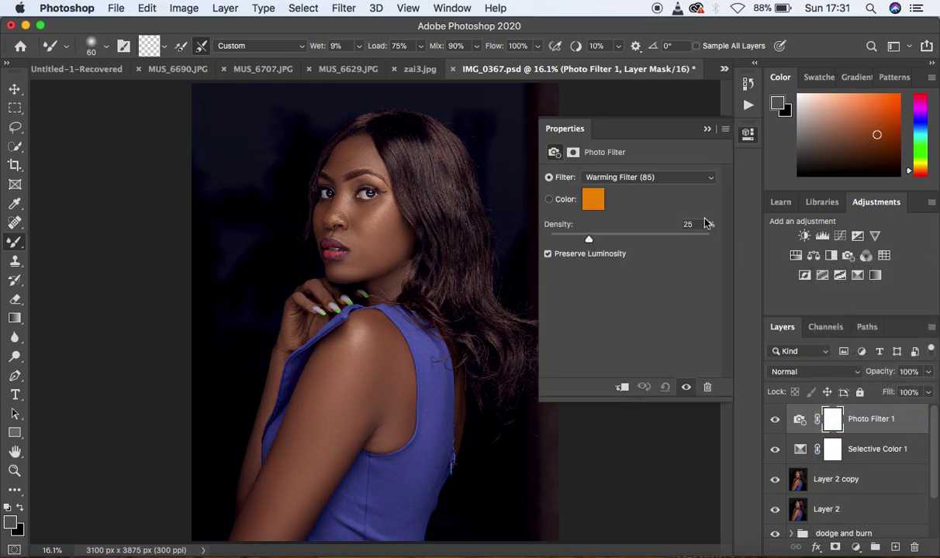
{"action": "left_click", "coordinate": [624, 178]}
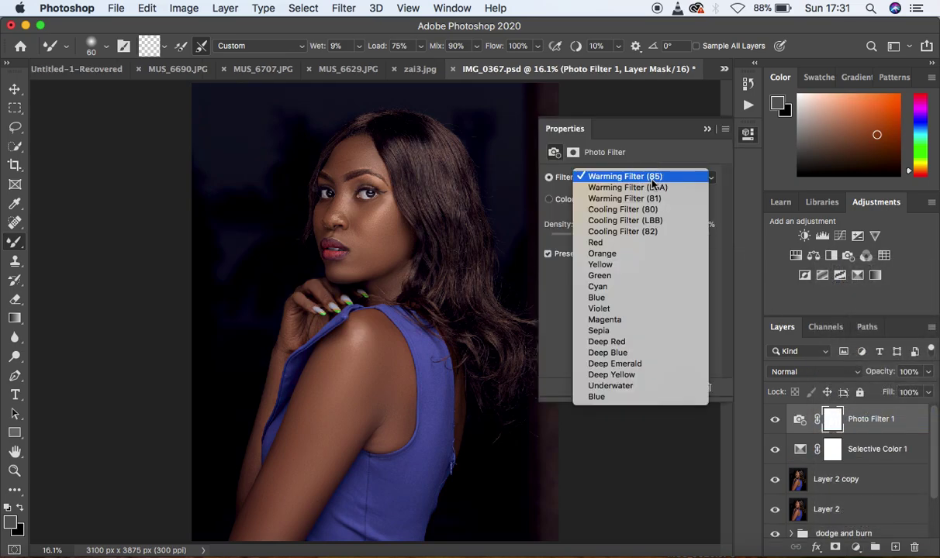
{"action": "left_click", "coordinate": [646, 232]}
{"action": "left_click_drag", "start_coordinate": [589, 241], "coordinate": [555, 241]}
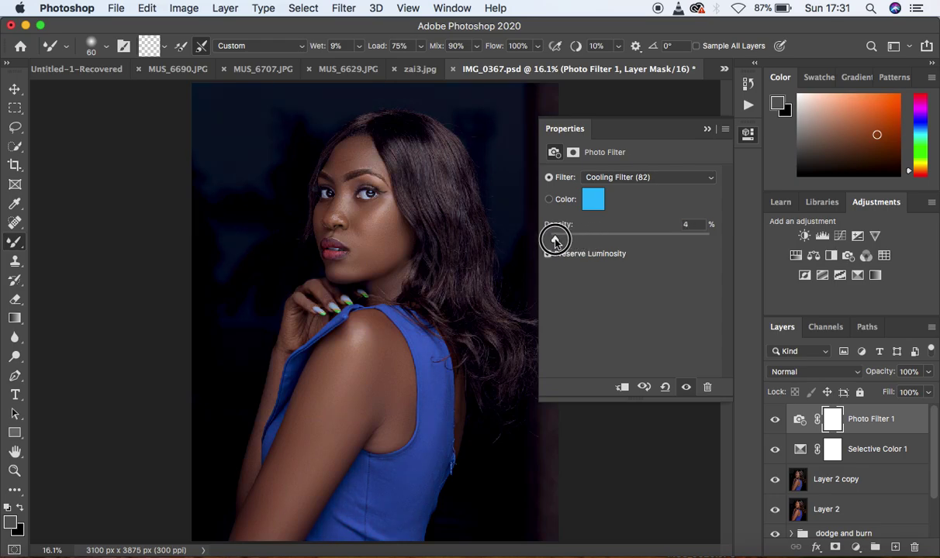
{"action": "left_click_drag", "start_coordinate": [555, 241], "coordinate": [554, 241]}
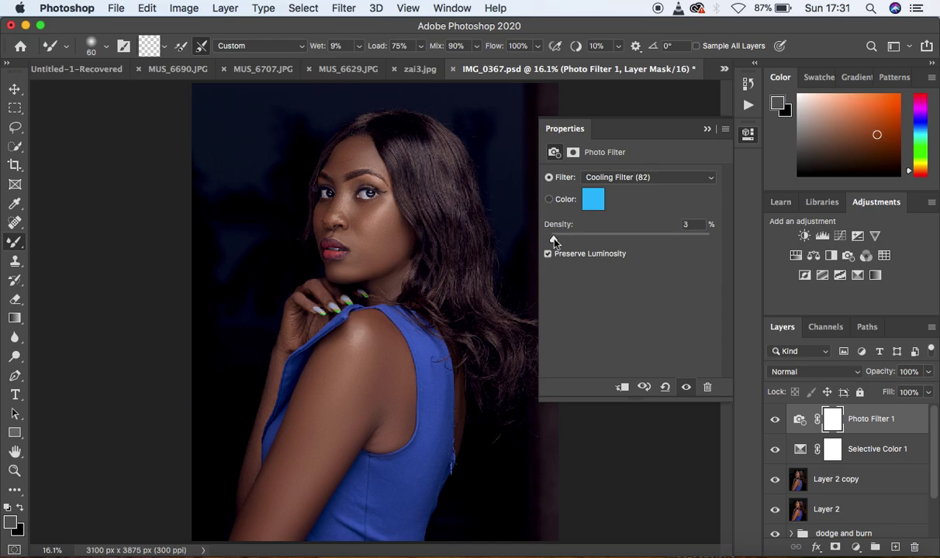
{"action": "left_click", "coordinate": [707, 128]}
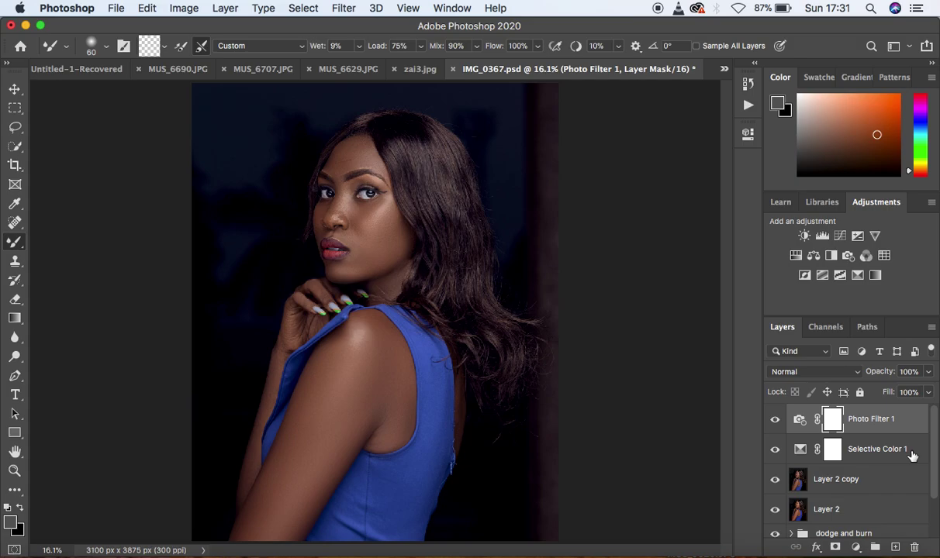
{"action": "left_click", "coordinate": [911, 489]}
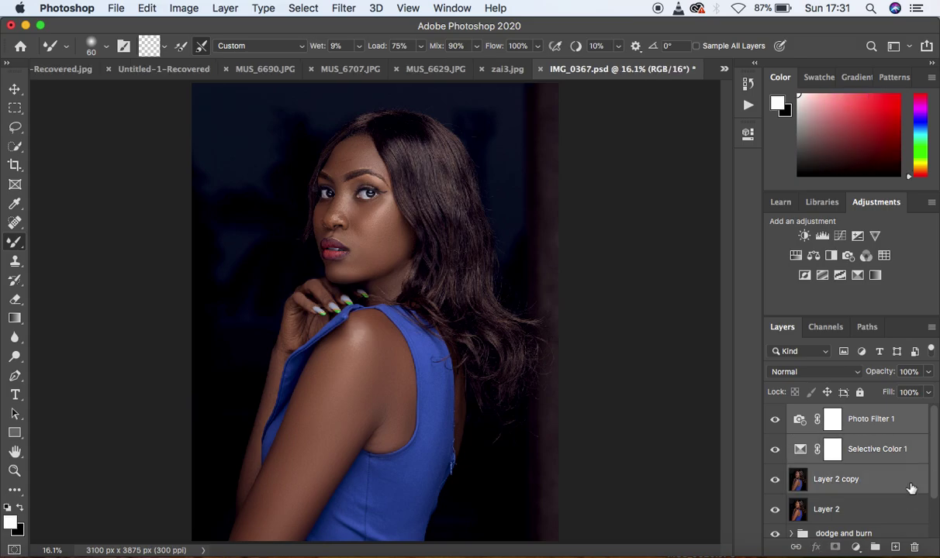
Step: Group the selected layers with Ctrl+G and name the group 'color grade'
{"action": "key", "text": "ctrl+g"}
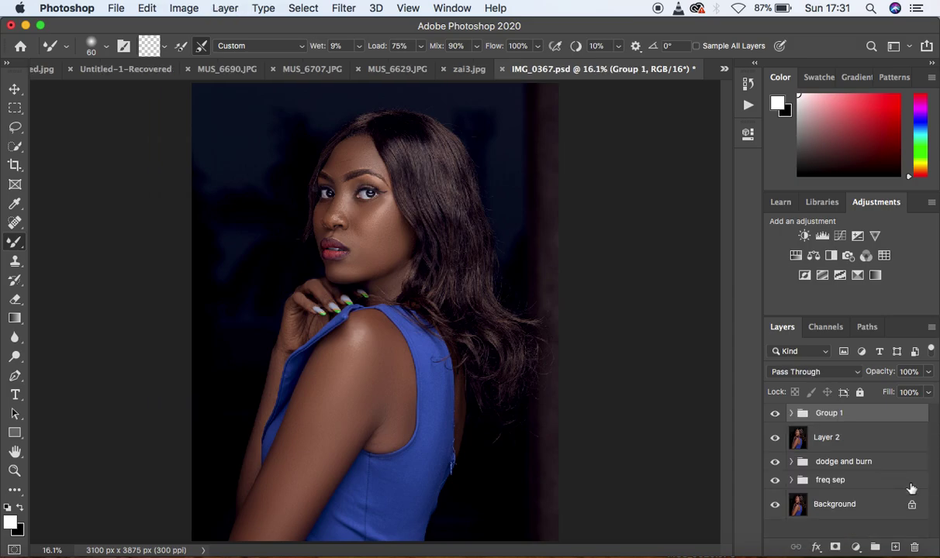
{"action": "double_click", "coordinate": [825, 412]}
{"action": "type", "text": "color grade"}
{"action": "key", "text": "Return"}
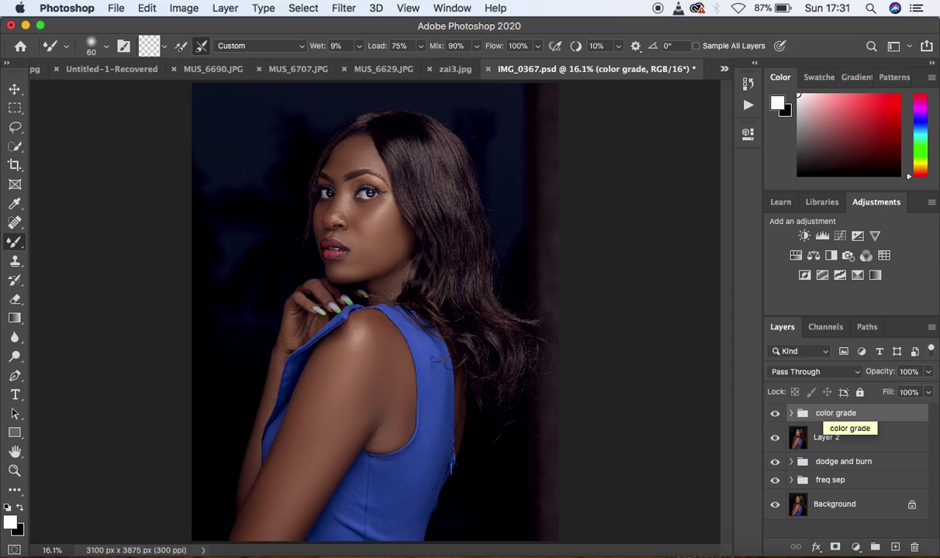
Step: Toggle the color grade group's visibility to compare, leaving it visible
{"action": "left_click", "coordinate": [775, 414]}
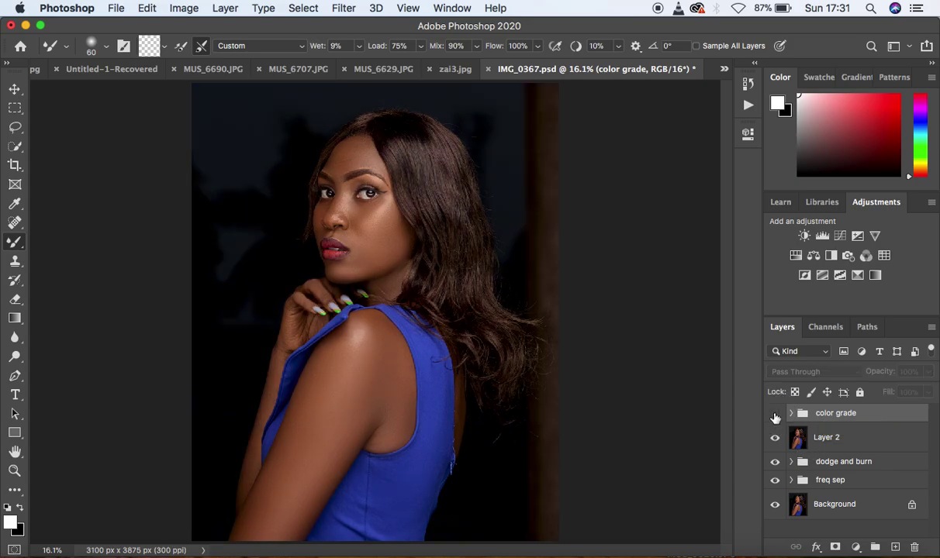
{"action": "left_click", "coordinate": [774, 415]}
{"action": "left_click", "coordinate": [775, 414]}
{"action": "left_click", "coordinate": [775, 415]}
{"action": "left_click", "coordinate": [775, 415]}
{"action": "left_click", "coordinate": [774, 415]}
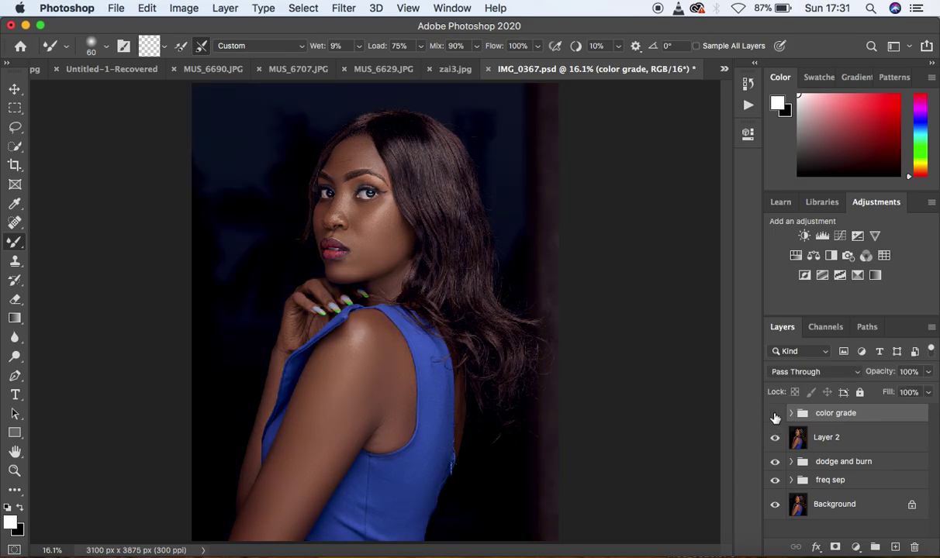
{"action": "left_click", "coordinate": [774, 415]}
{"action": "left_click", "coordinate": [775, 415]}
{"action": "left_click", "coordinate": [774, 414]}
{"action": "left_click", "coordinate": [775, 415]}
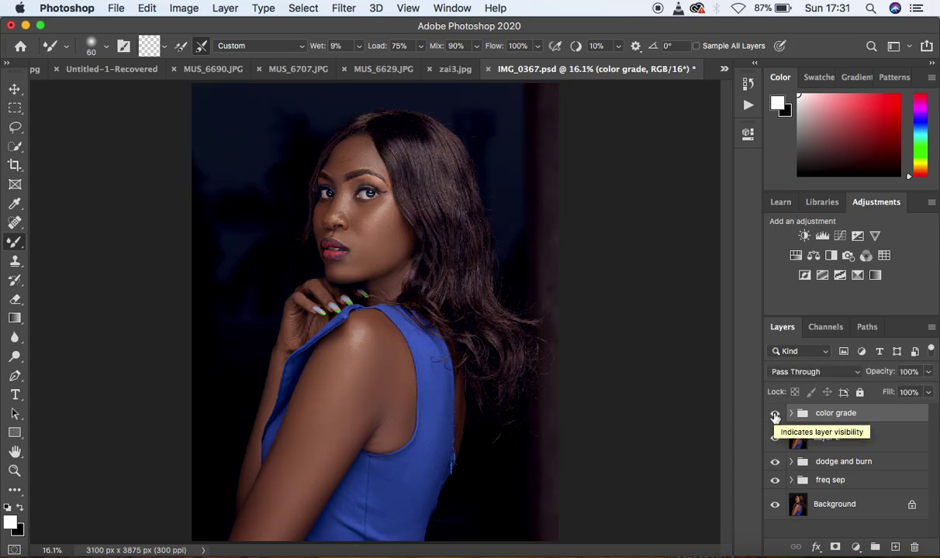